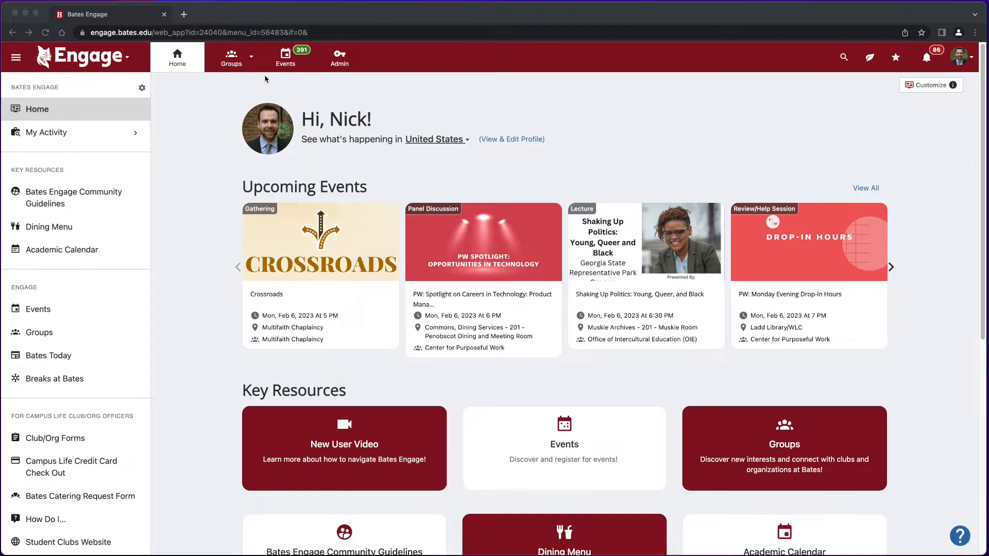
# Search Groups for 'test' and open the TEST GROUP - FUNDING dashboard.
pyautogui.click(246, 61)
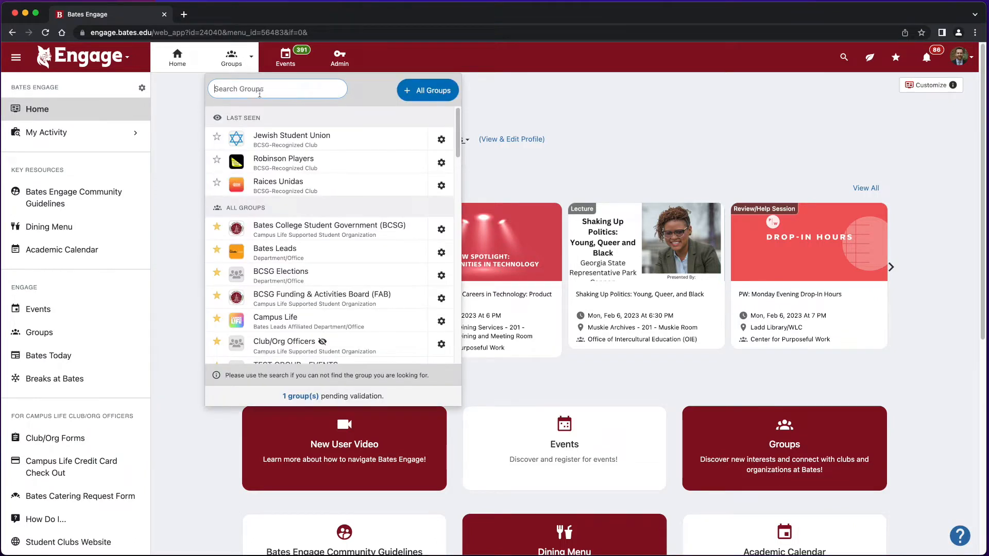
pyautogui.write('test')
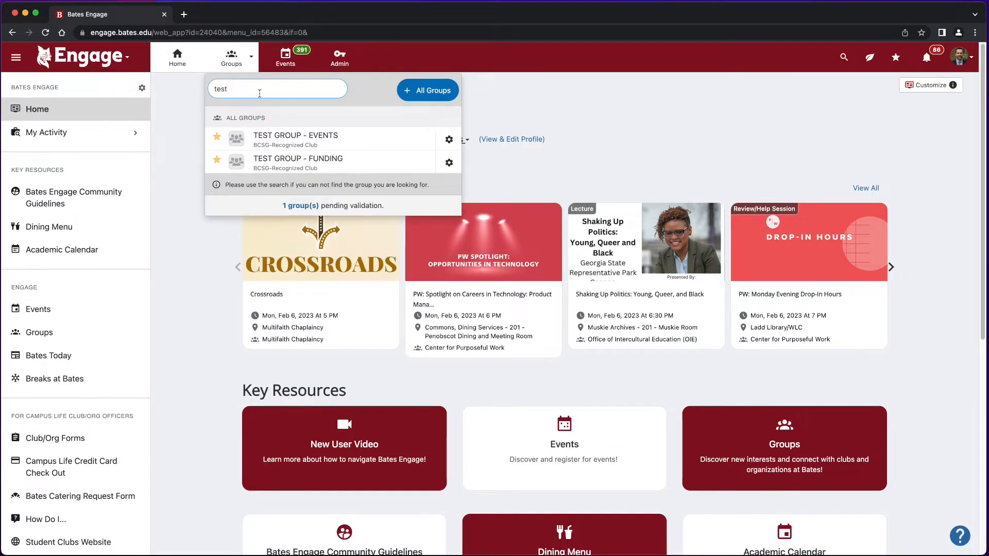
pyautogui.click(319, 164)
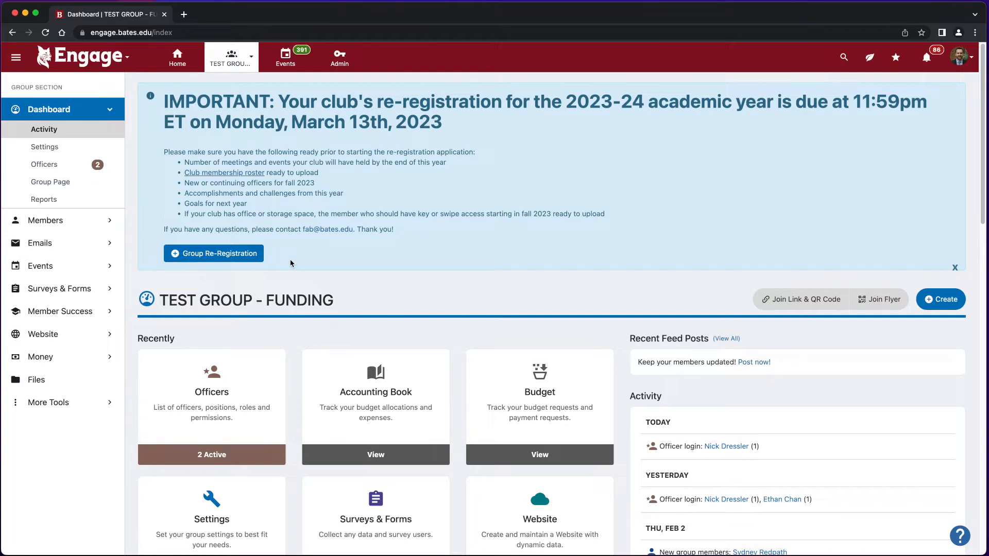
# Start the Group Re-Registration form, click into Mission, and scroll down to the Officers section.
pyautogui.moveTo(227, 255); pyautogui.dragTo(228, 258)
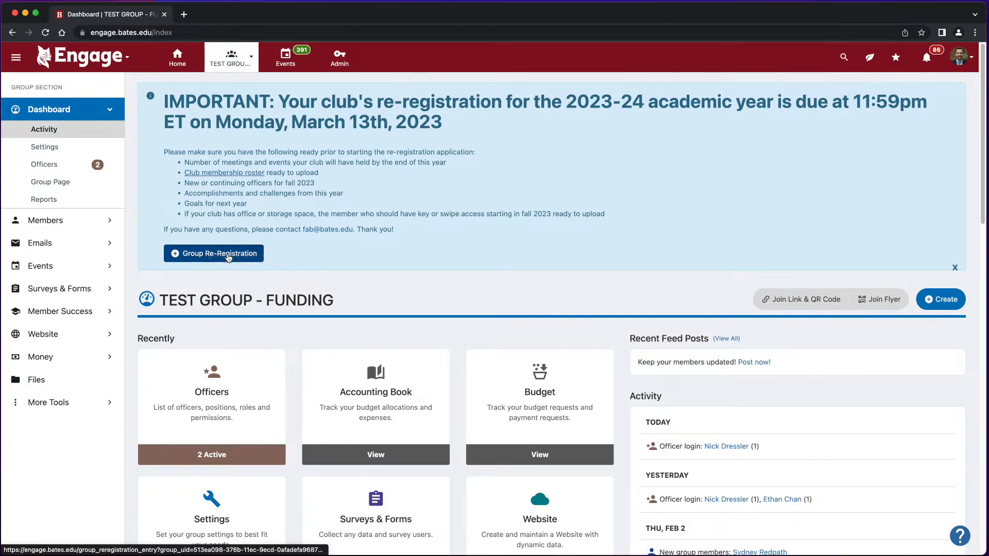
pyautogui.click(228, 257)
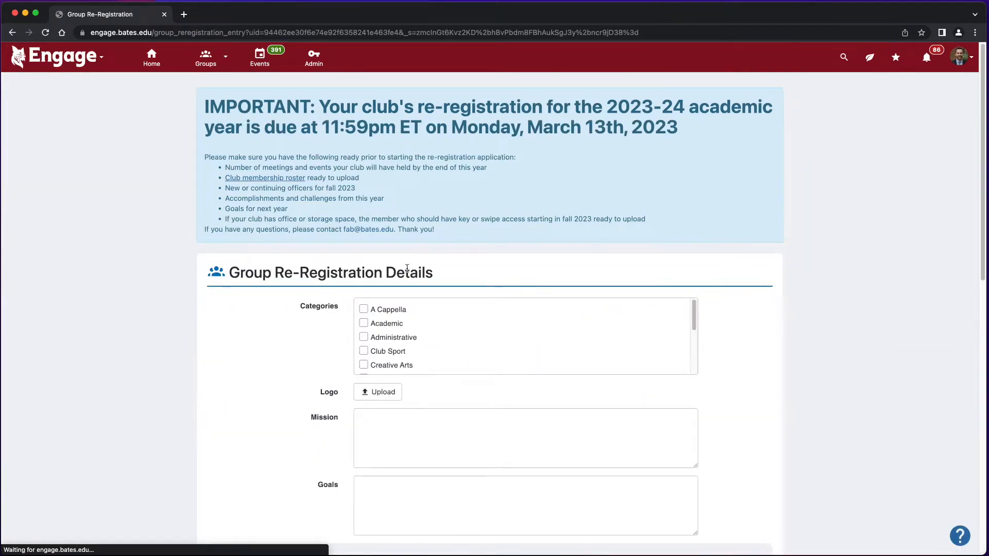
pyautogui.moveTo(982, 153); pyautogui.dragTo(984, 222)
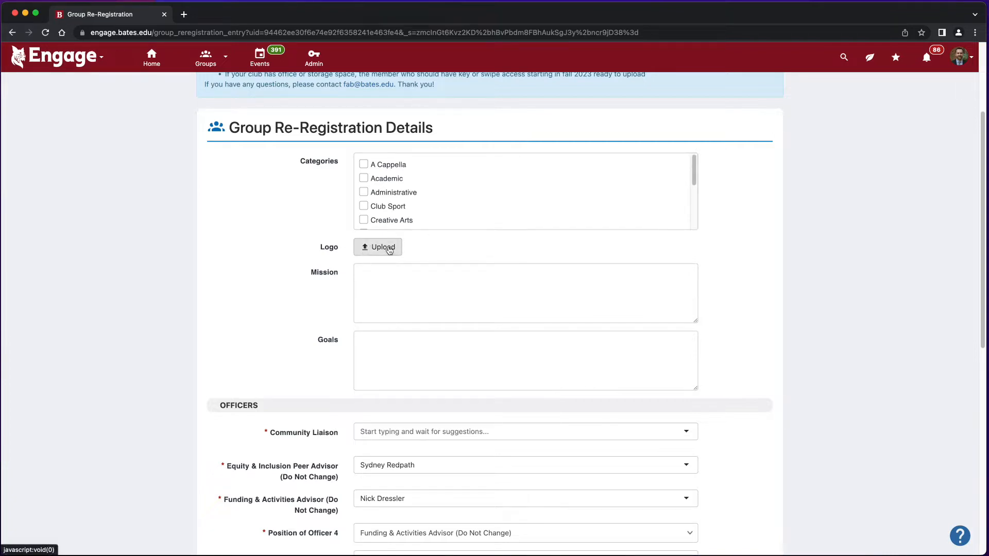
pyautogui.click(374, 281)
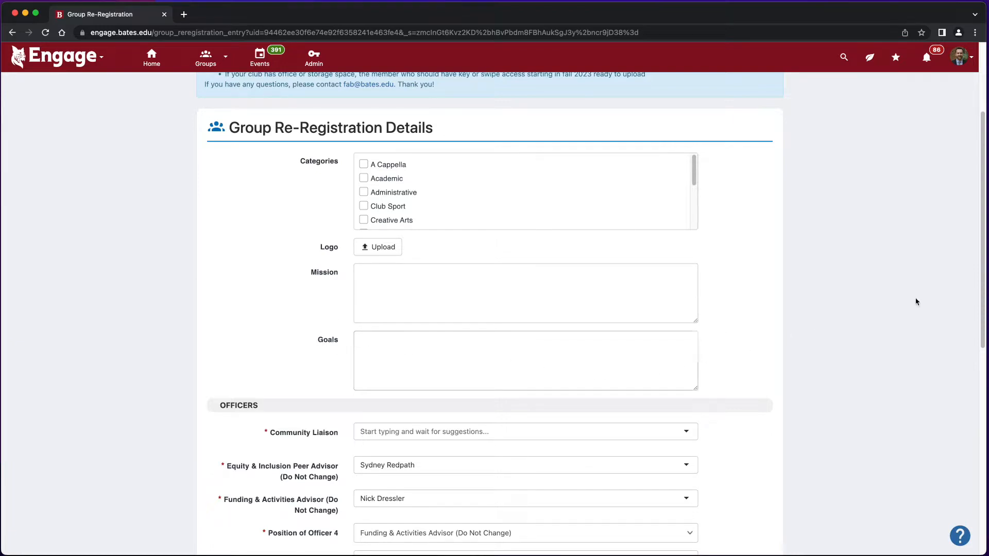
pyautogui.scroll(-3, 979, 247)
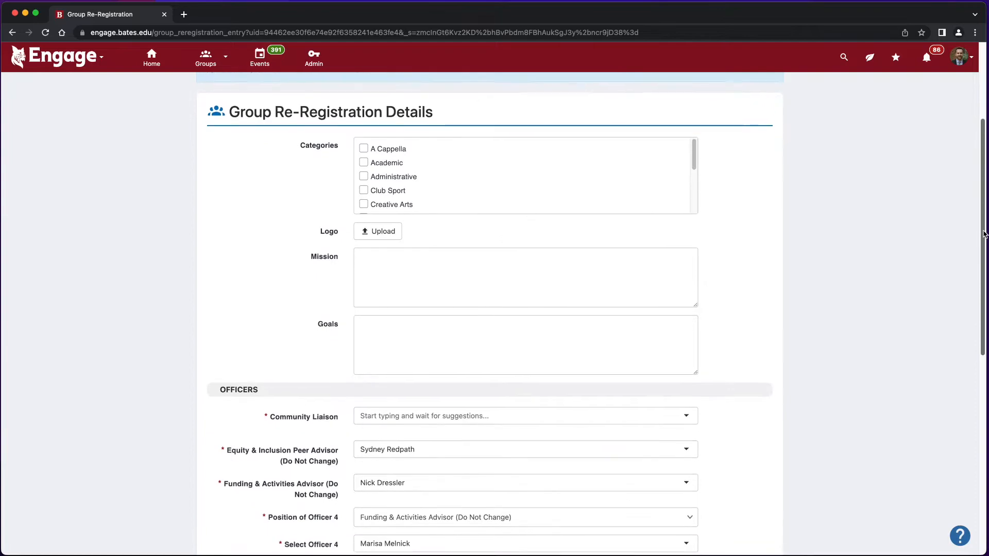
pyautogui.moveTo(983, 258); pyautogui.dragTo(984, 364)
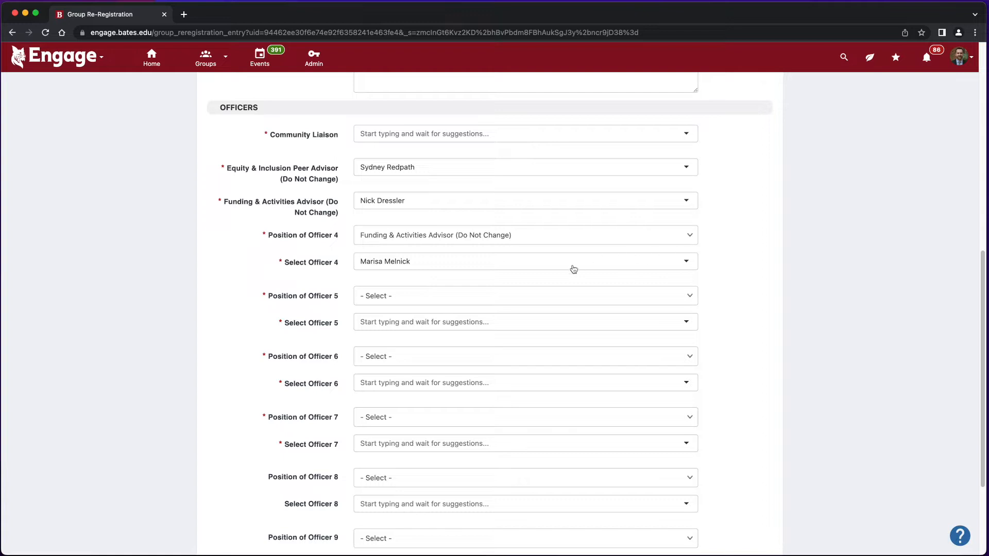
# Set officer 5's position to Officer and assign the matching member from the name search.
pyautogui.click(441, 298)
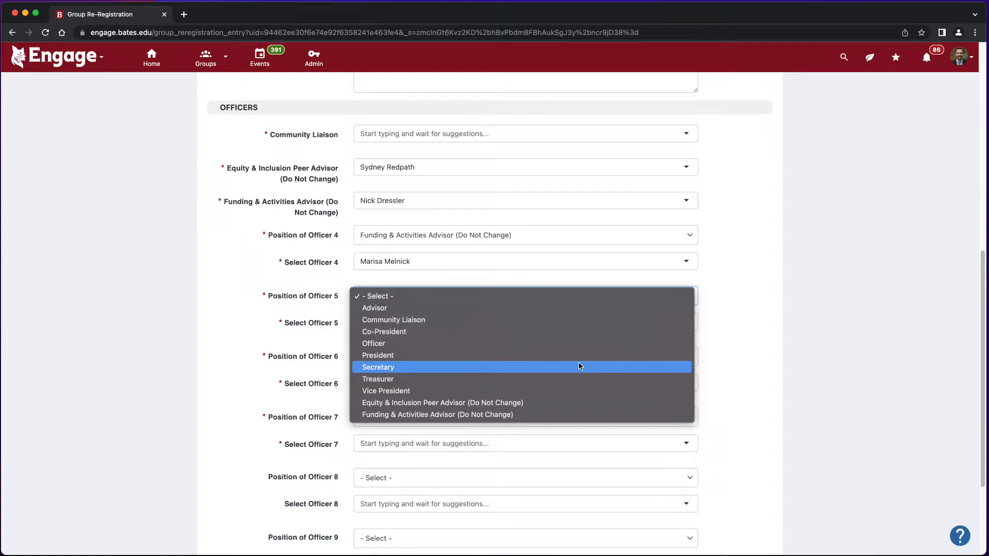
pyautogui.click(312, 190)
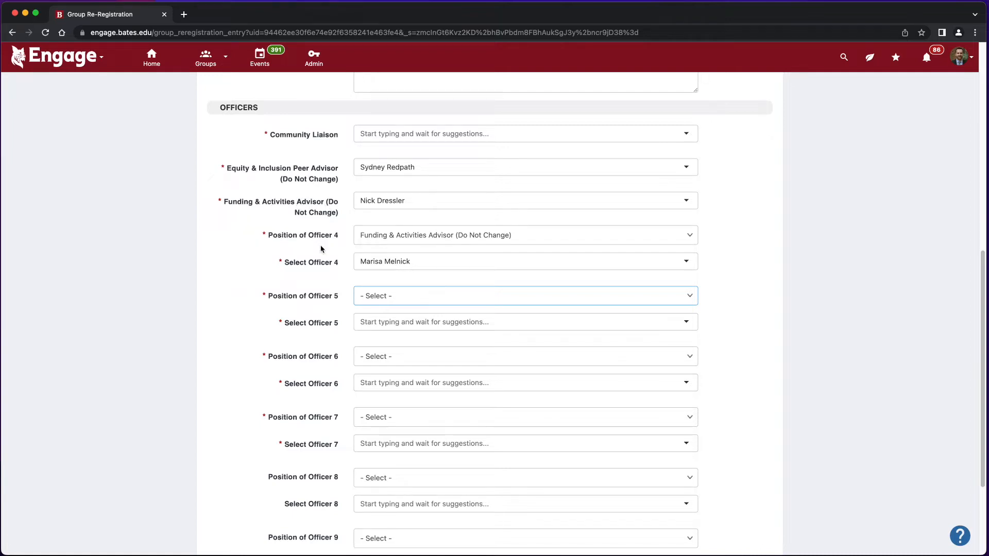
pyautogui.click(461, 303)
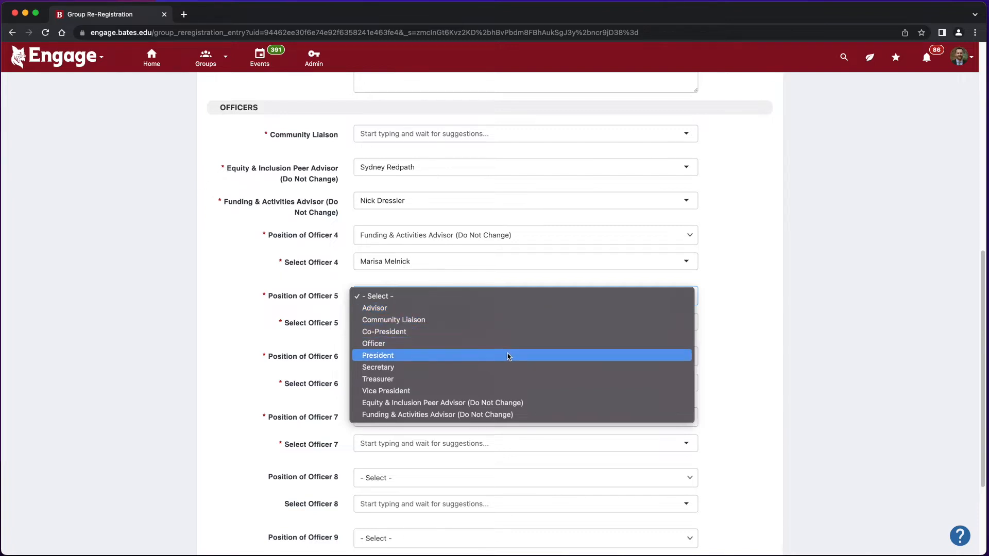
pyautogui.click(369, 344)
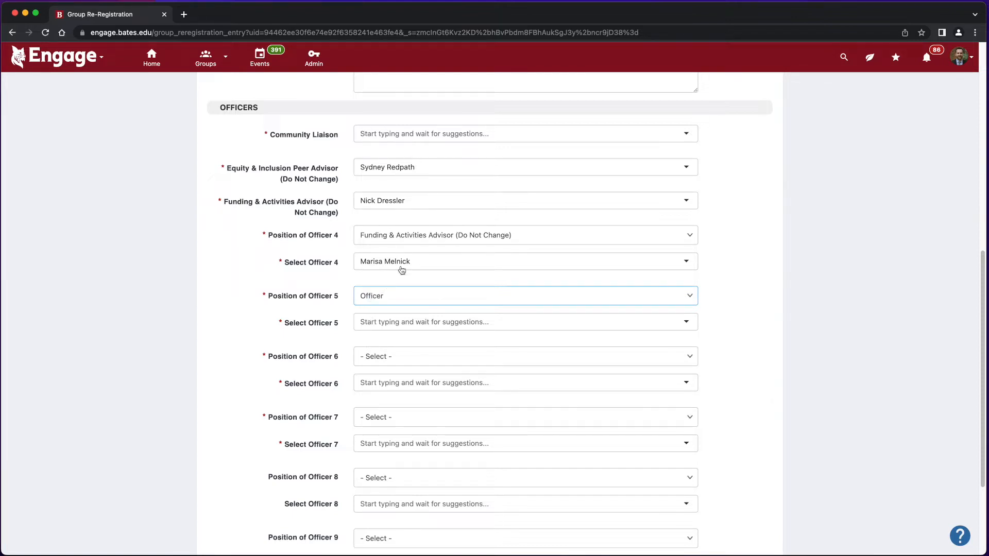
pyautogui.click(410, 323)
pyautogui.write('kim')
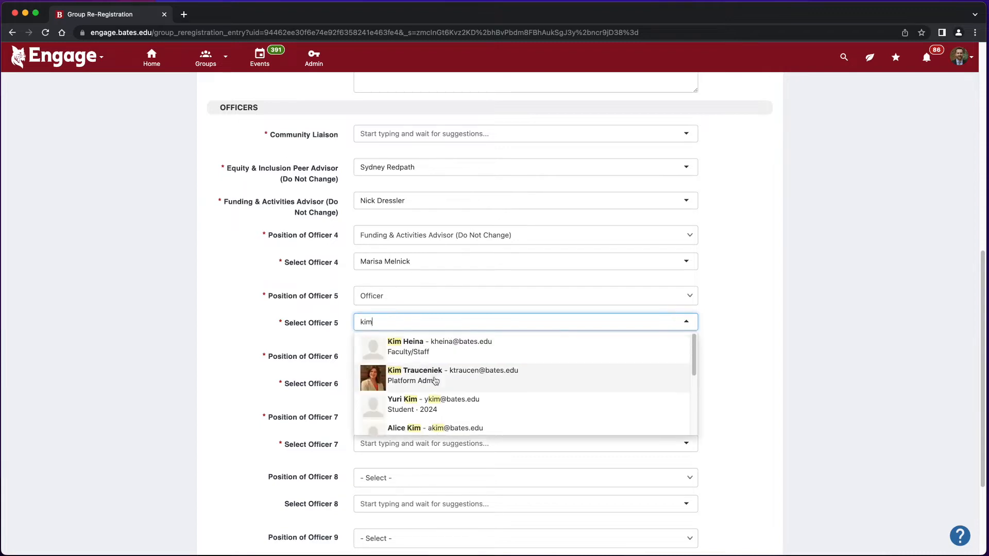
pyautogui.click(435, 380)
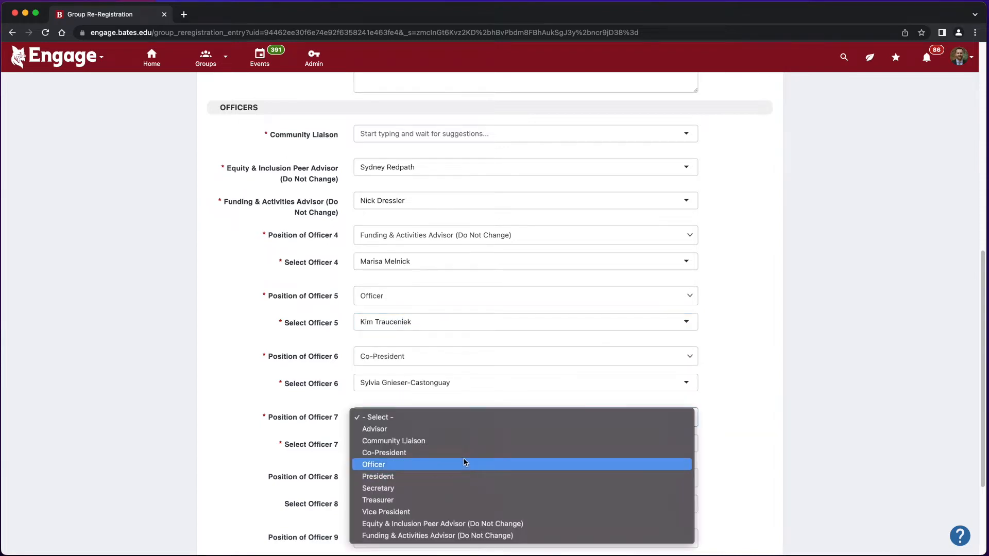
# Make officer 7 a Co-President and assign the suggested member.
pyautogui.click(466, 459)
pyautogui.click(417, 442)
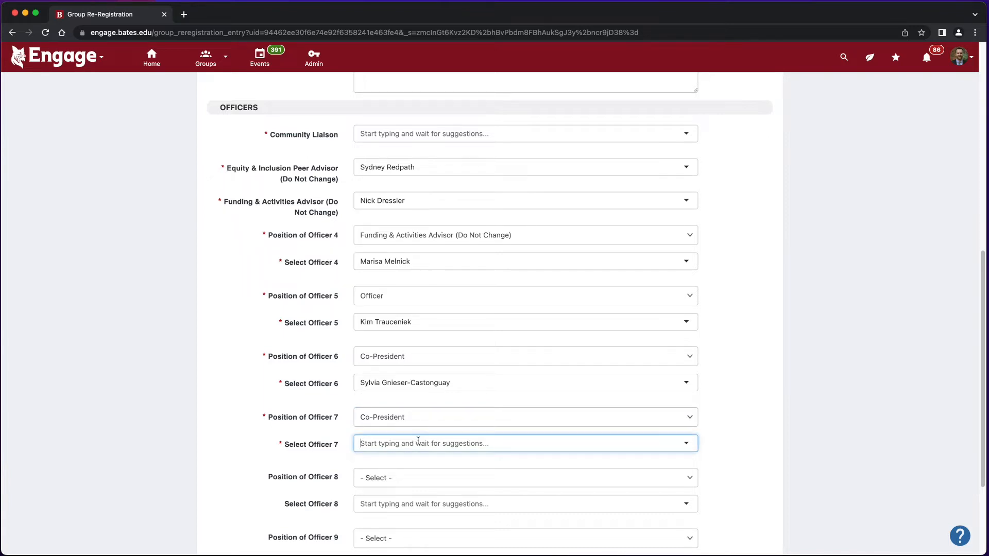
pyautogui.write('ronan')
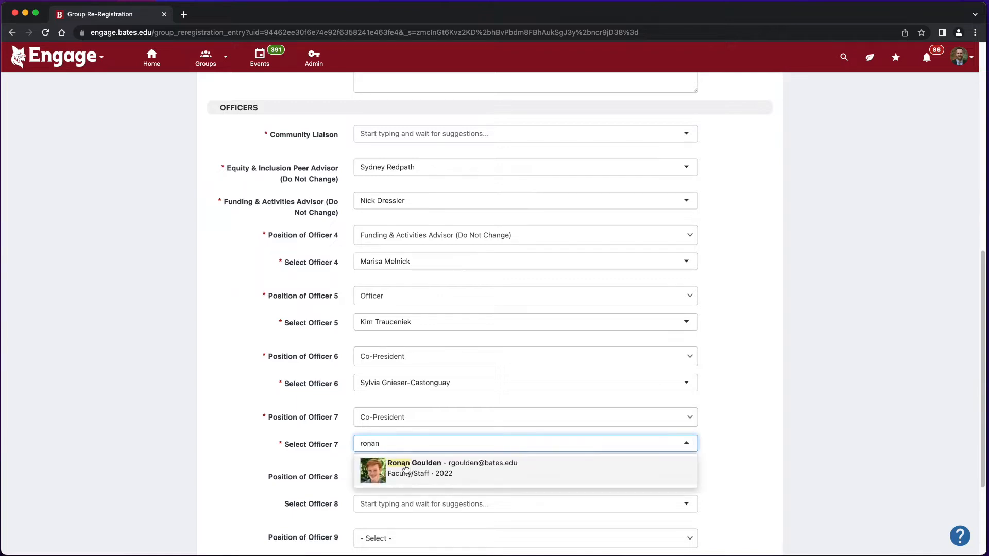
pyautogui.click(406, 469)
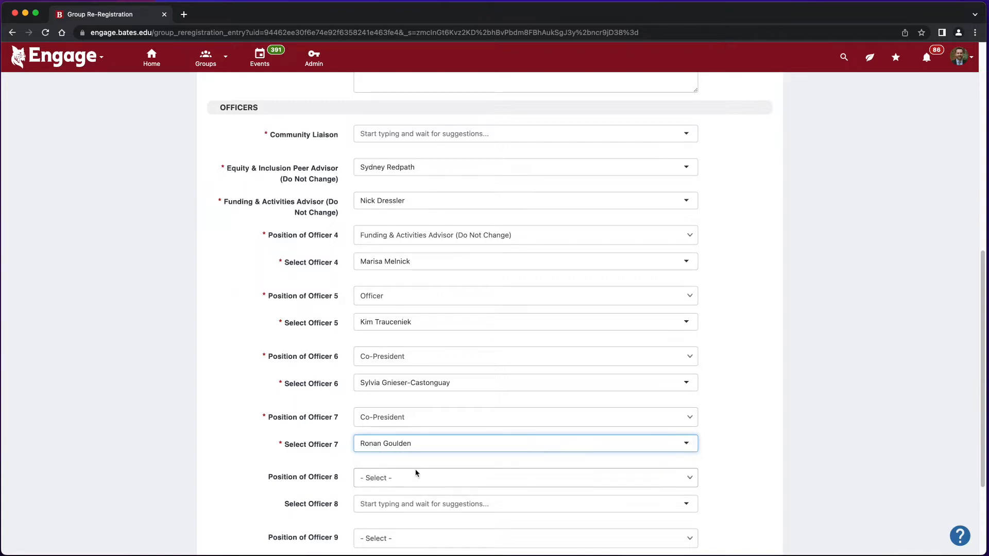
pyautogui.scroll(-3, 632, 527)
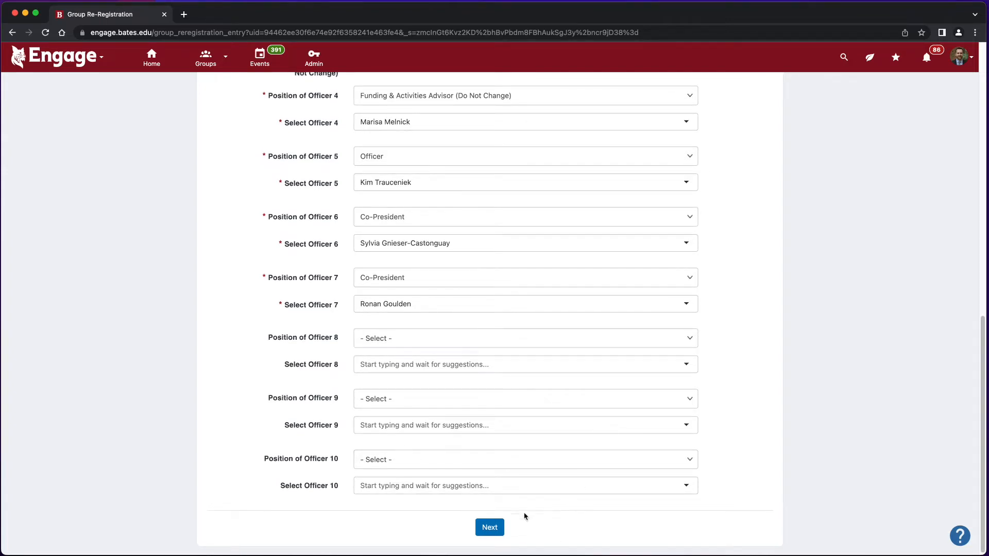
# Continue to the re-registration survey and view the Club name list without choosing.
pyautogui.click(489, 529)
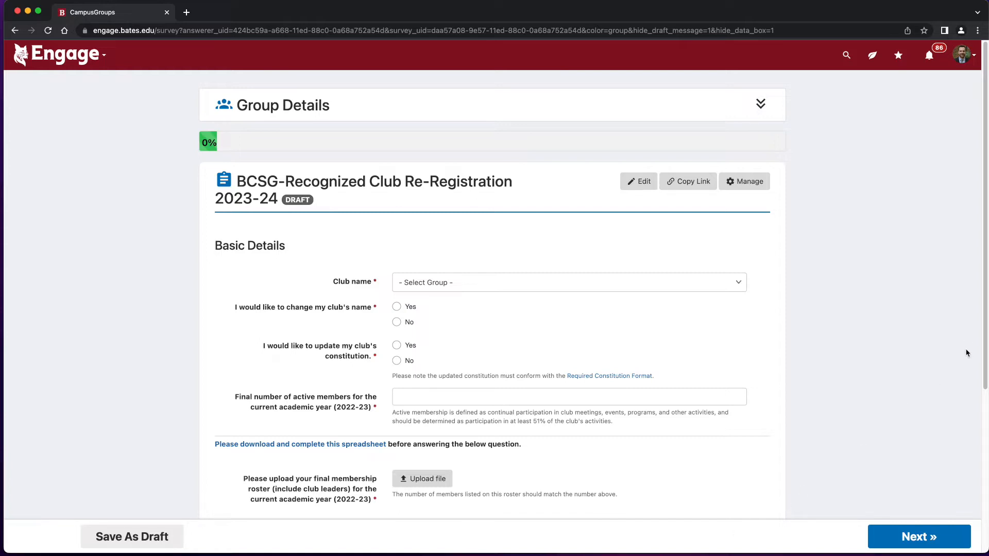
pyautogui.moveTo(986, 313); pyautogui.dragTo(986, 315)
pyautogui.scroll(-3, 986, 318)
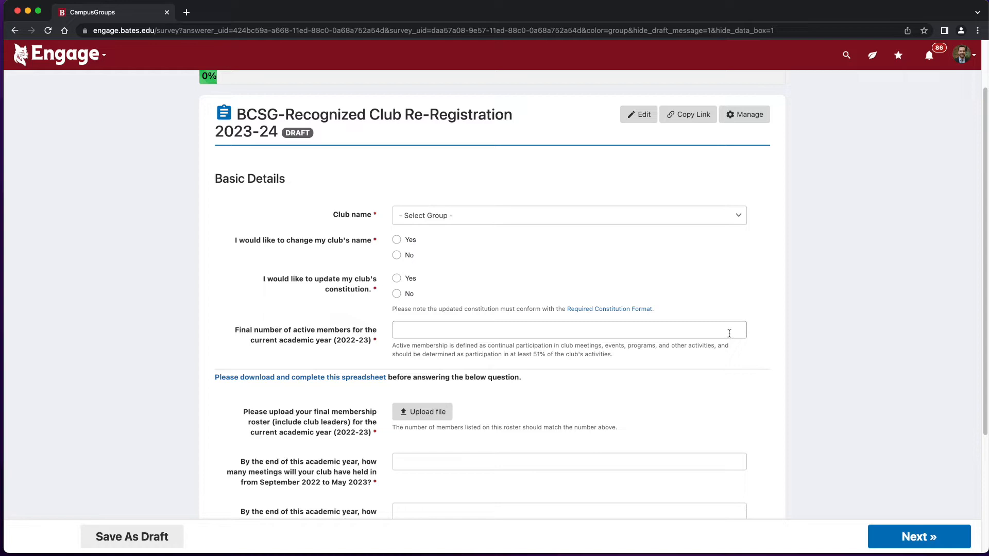
pyautogui.click(703, 217)
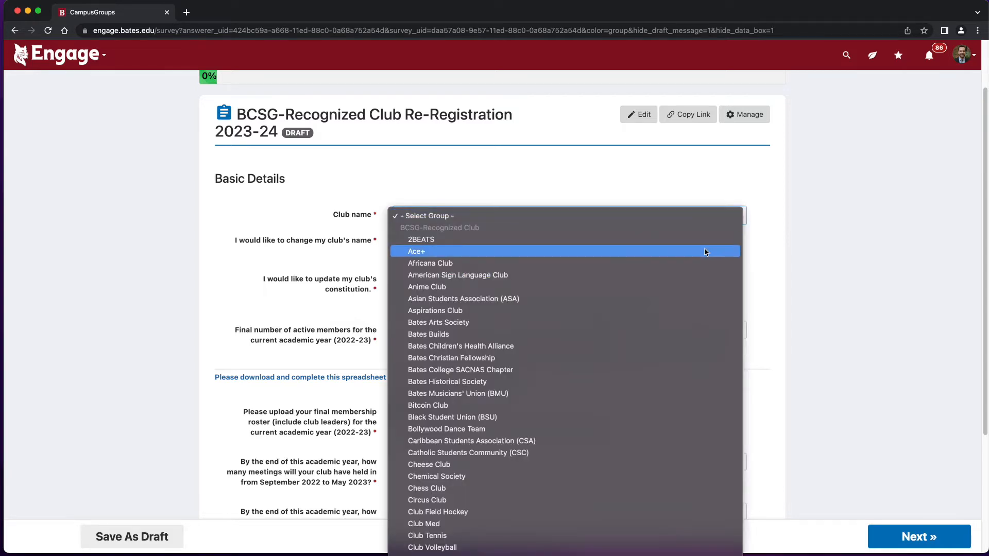
pyautogui.click(814, 351)
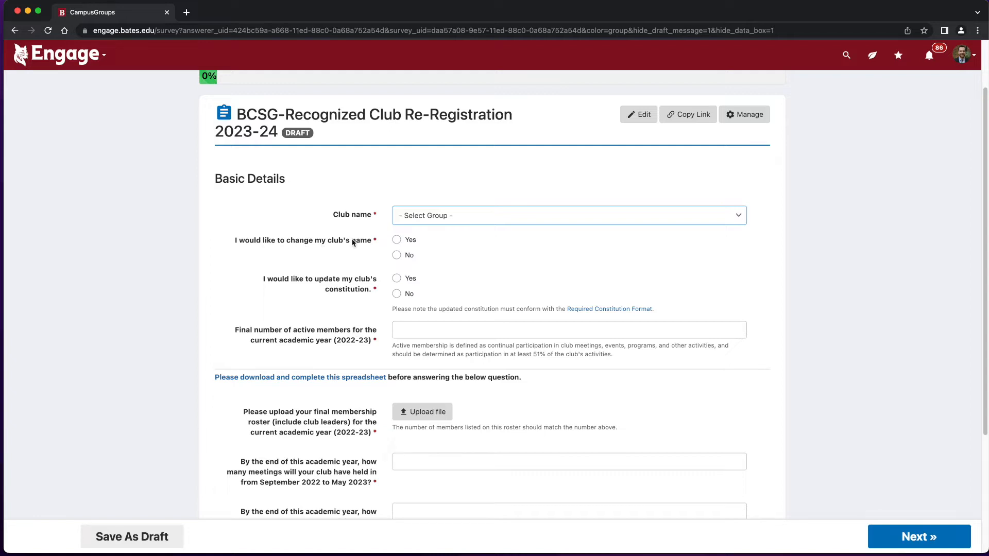
# Preview the Yes fields, then answer No to the club name change and constitution update questions.
pyautogui.click(397, 240)
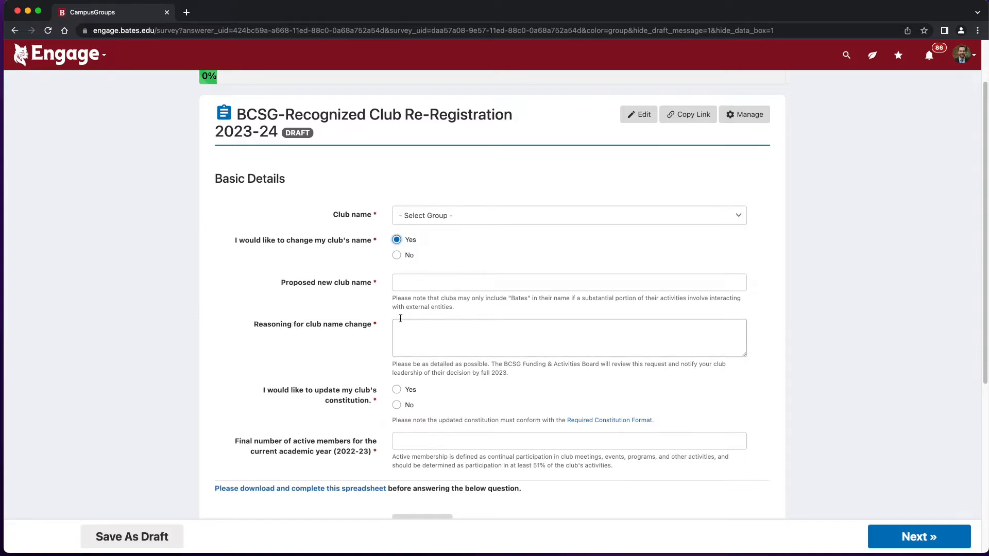
pyautogui.click(397, 258)
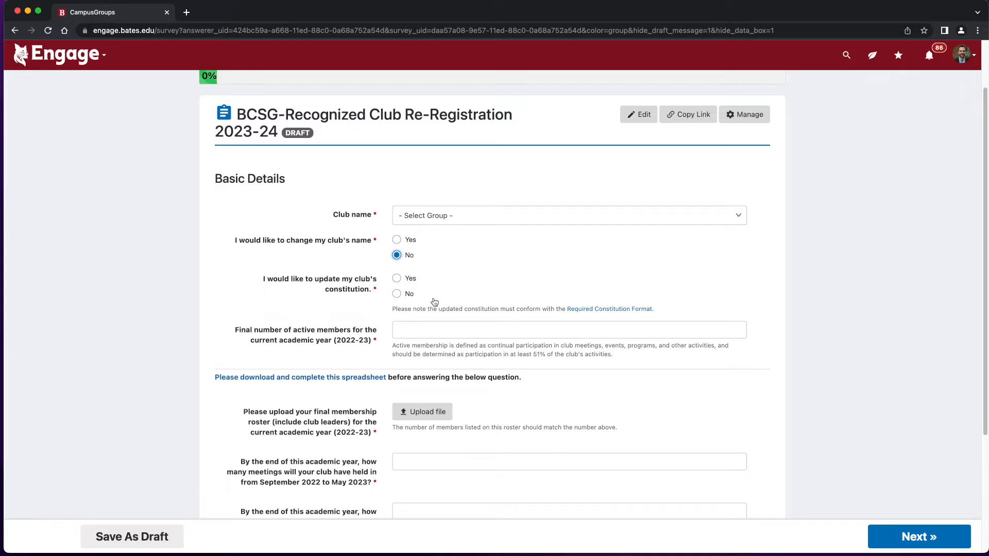
pyautogui.click(396, 280)
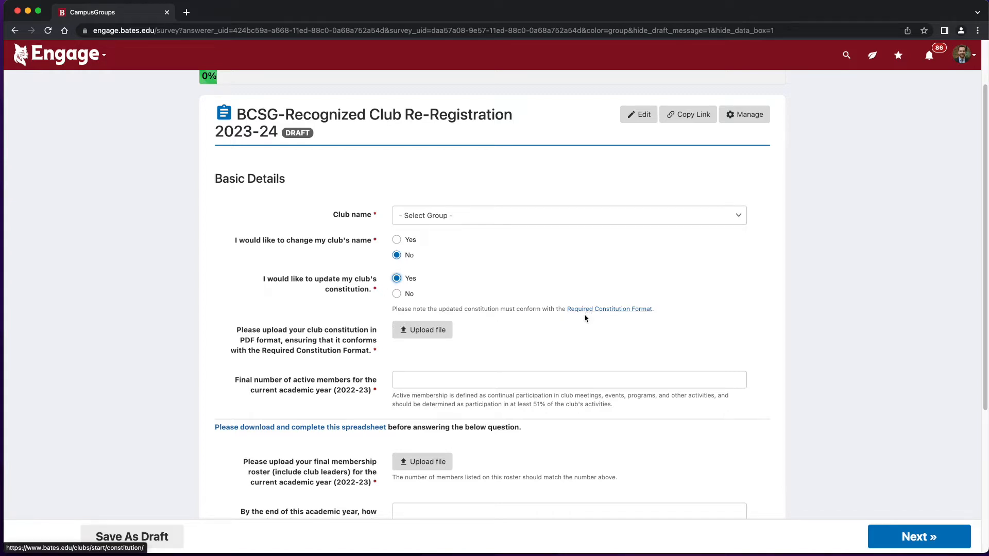
pyautogui.click(397, 294)
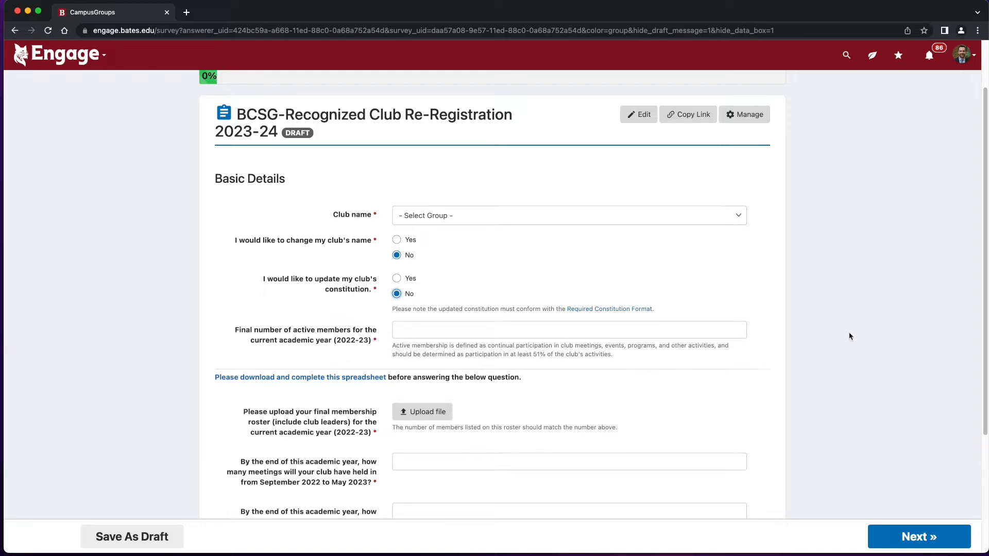
# Scroll down the Basic Details page to the Membership Roster spreadsheet link.
pyautogui.scroll(-1, 983, 289)
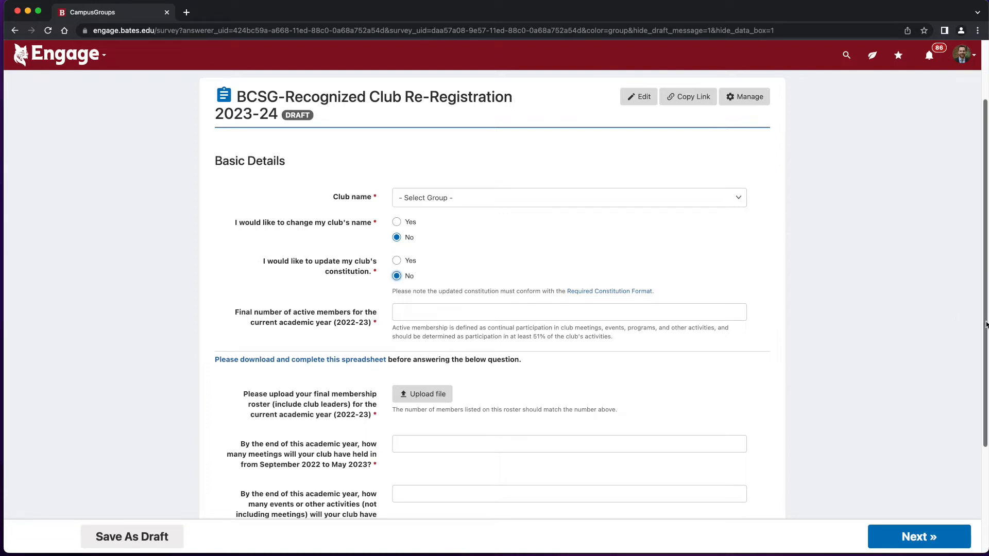
pyautogui.scroll(-2, 986, 325)
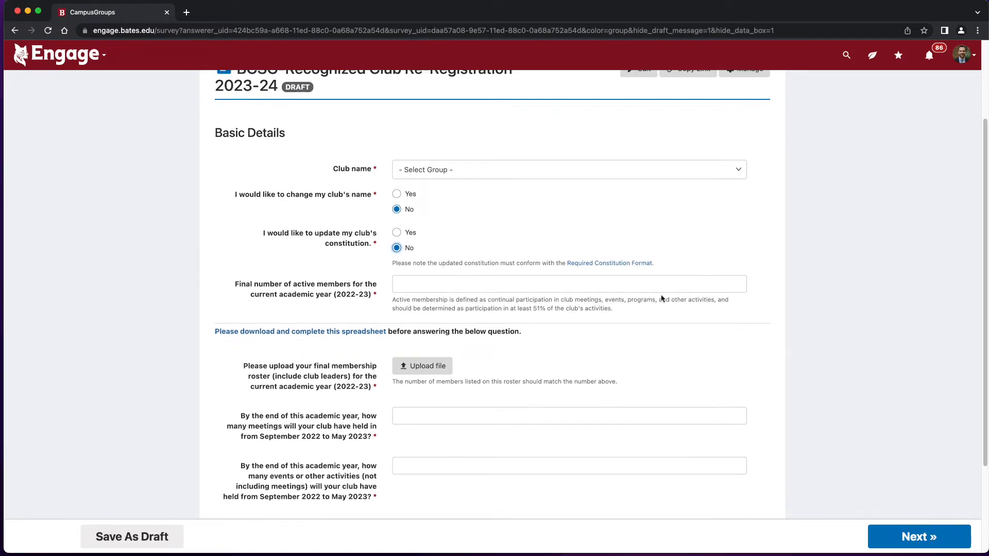
pyautogui.moveTo(984, 345); pyautogui.dragTo(985, 380)
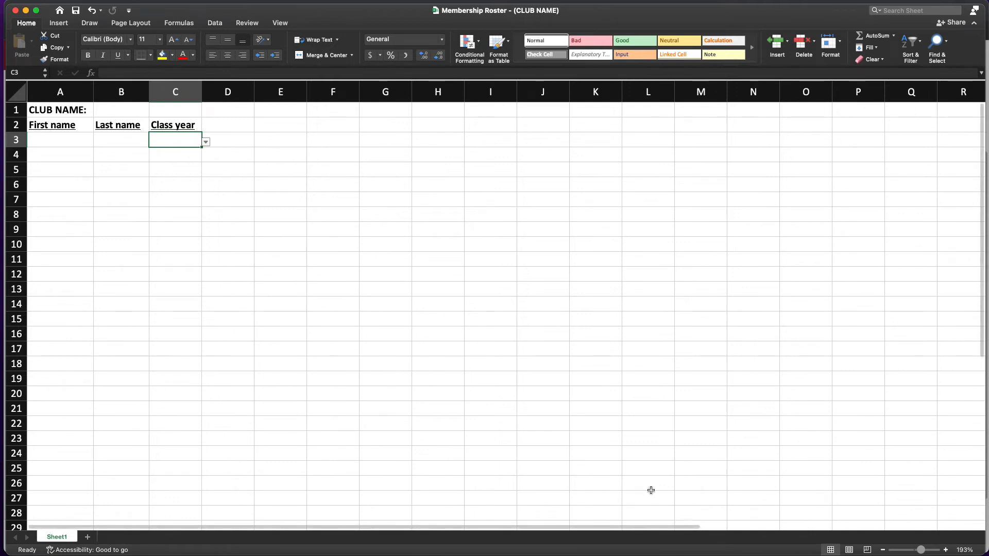
# Inspect the roster's club name, first name, last name and class year cells, then minimize Excel.
pyautogui.click(128, 116)
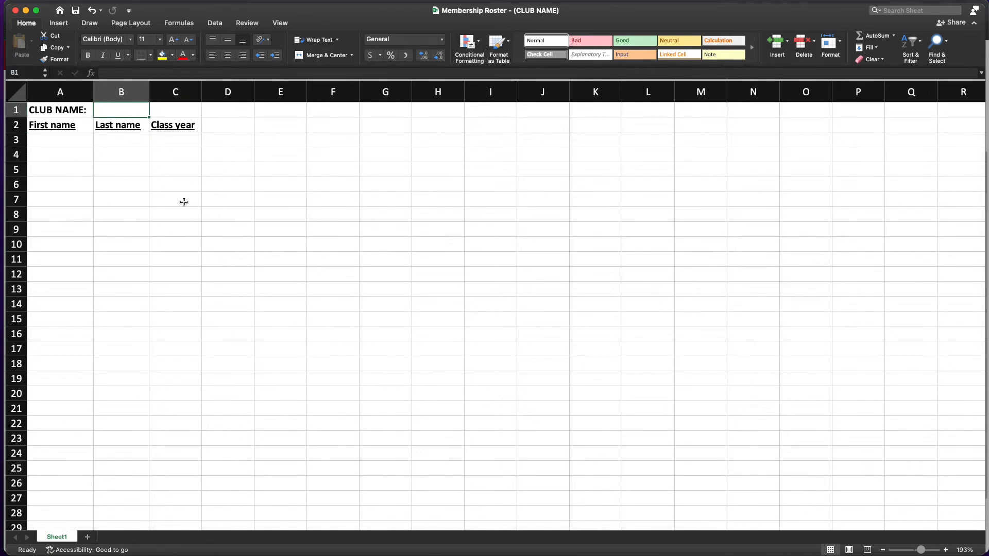
pyautogui.click(77, 144)
pyautogui.click(106, 144)
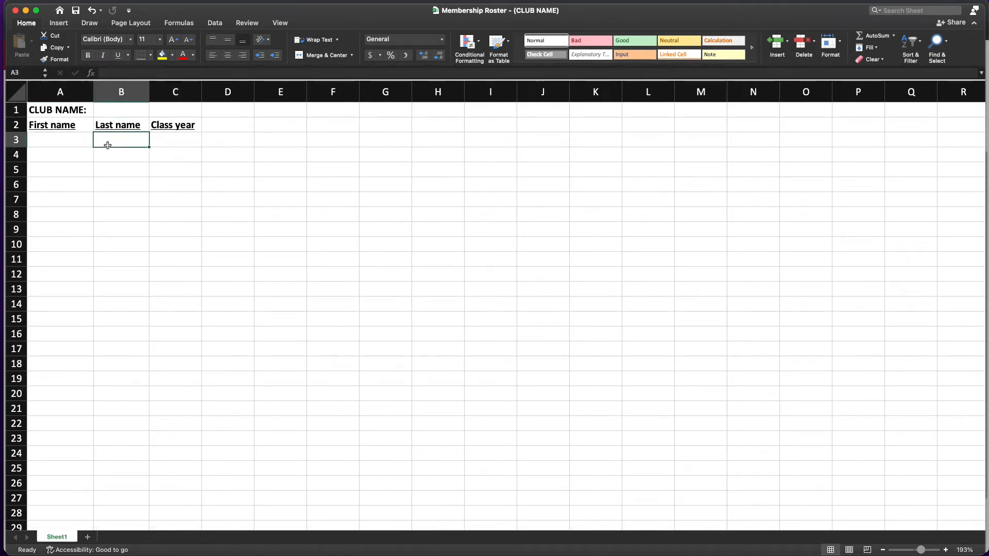
pyautogui.click(160, 143)
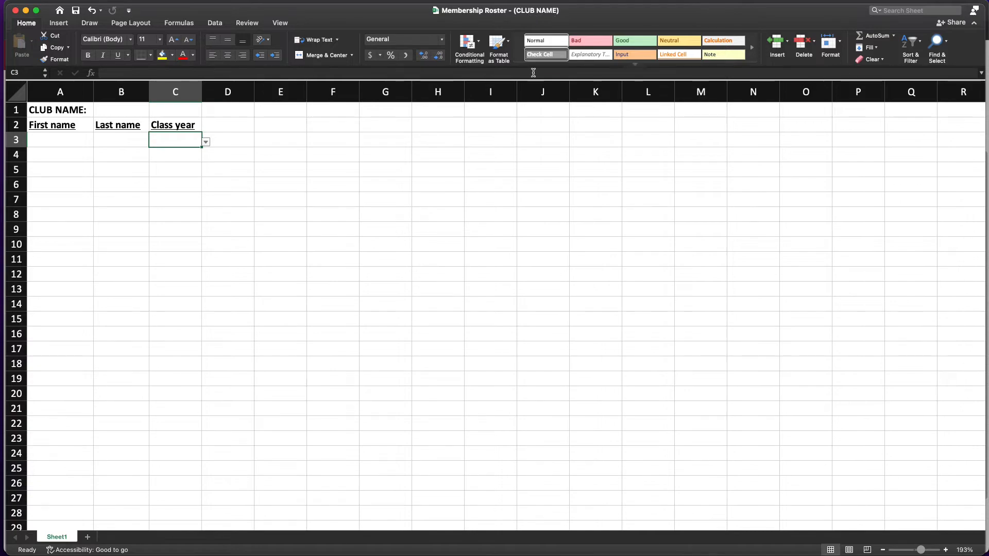
pyautogui.click(26, 10)
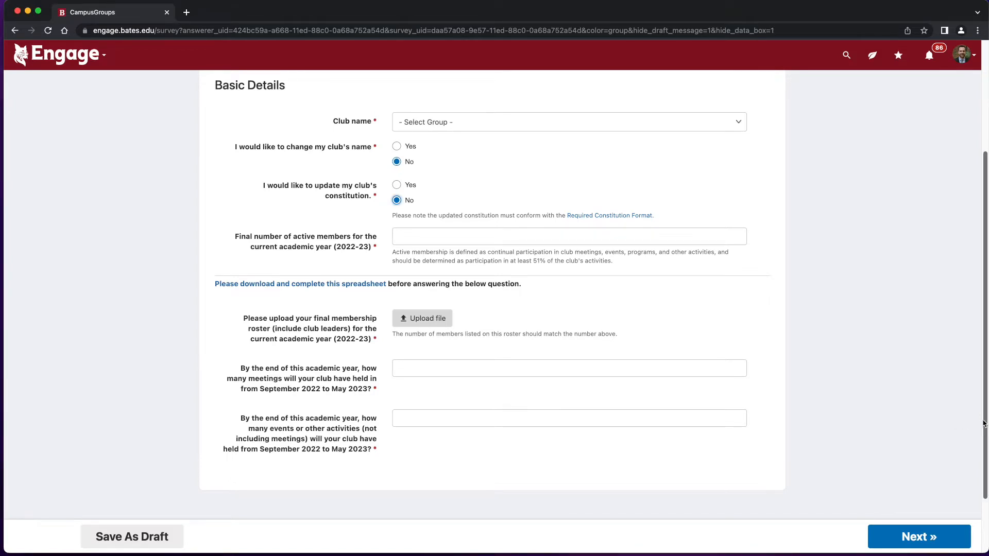
# Scroll the survey down to the Key Holder and Swipe Access Fall 2023 spreadsheet link.
pyautogui.scroll(-1, 984, 432)
pyautogui.moveTo(984, 432); pyautogui.dragTo(985, 451)
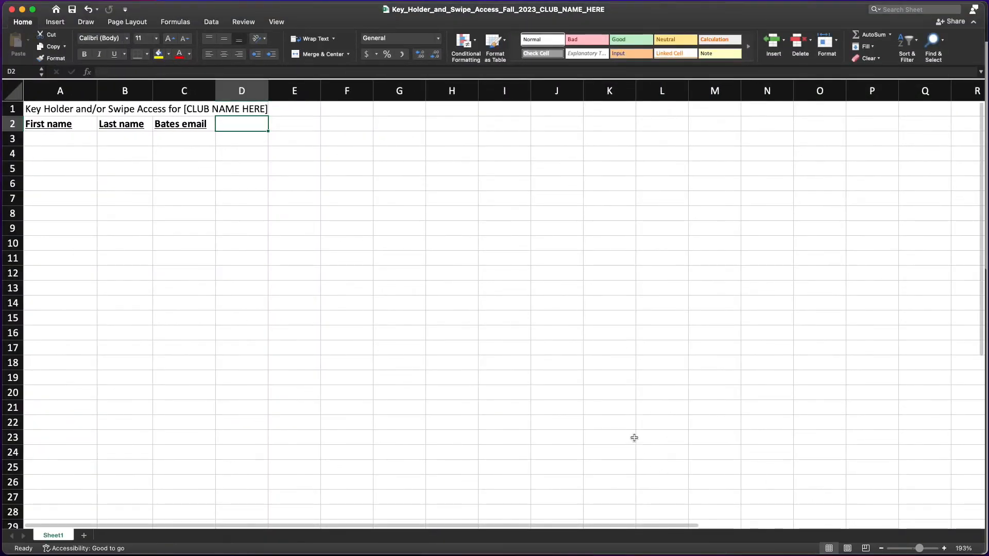
# Inspect the key holder sheet's first name, last name, Bates email and title cells.
pyautogui.click(76, 138)
pyautogui.click(125, 140)
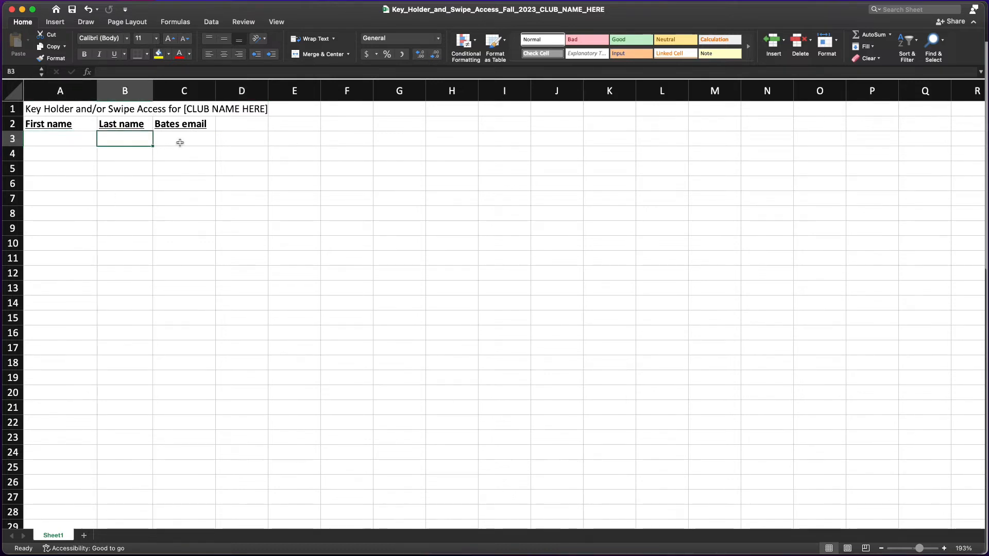
pyautogui.click(180, 141)
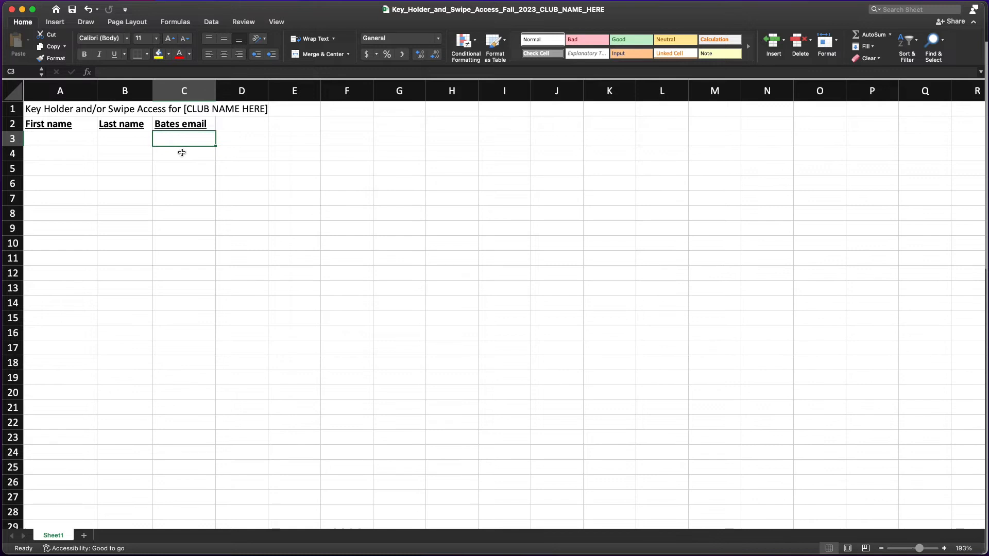
pyautogui.click(76, 111)
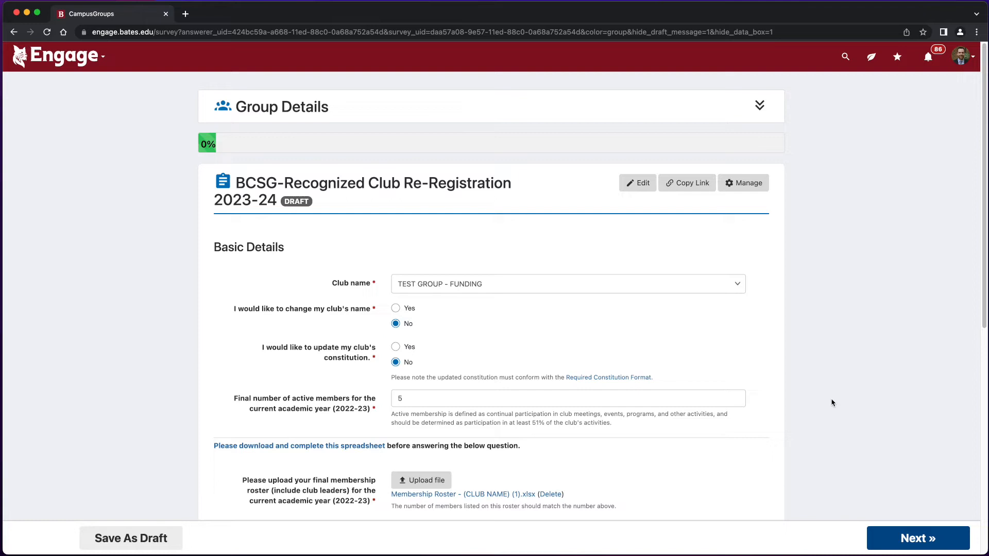
# Answer Reflection and Future Planning with 4 - Good, 'test' answers and leadership 4 - High, then advance.
pyautogui.click(930, 540)
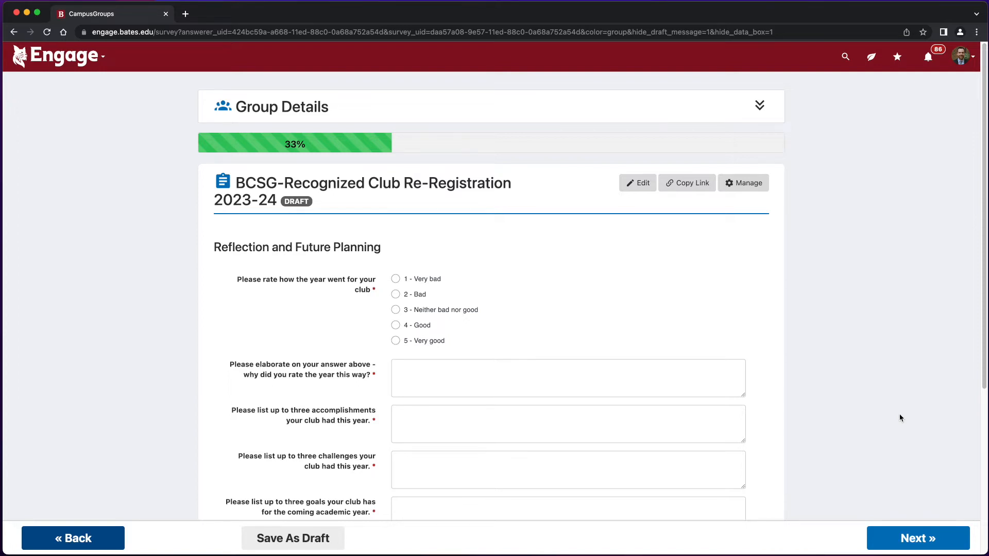
pyautogui.scroll(-3, 910, 409)
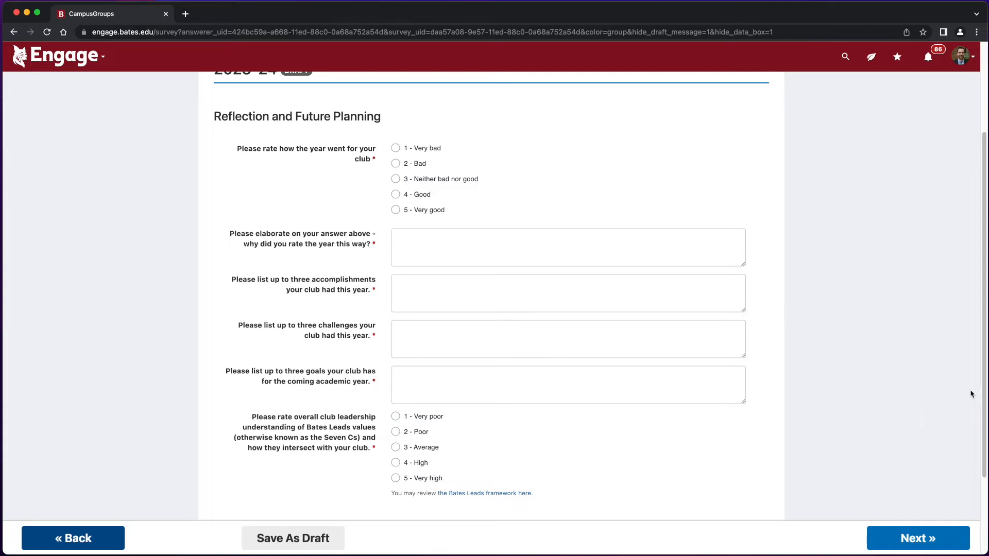
pyautogui.moveTo(985, 386); pyautogui.dragTo(987, 439)
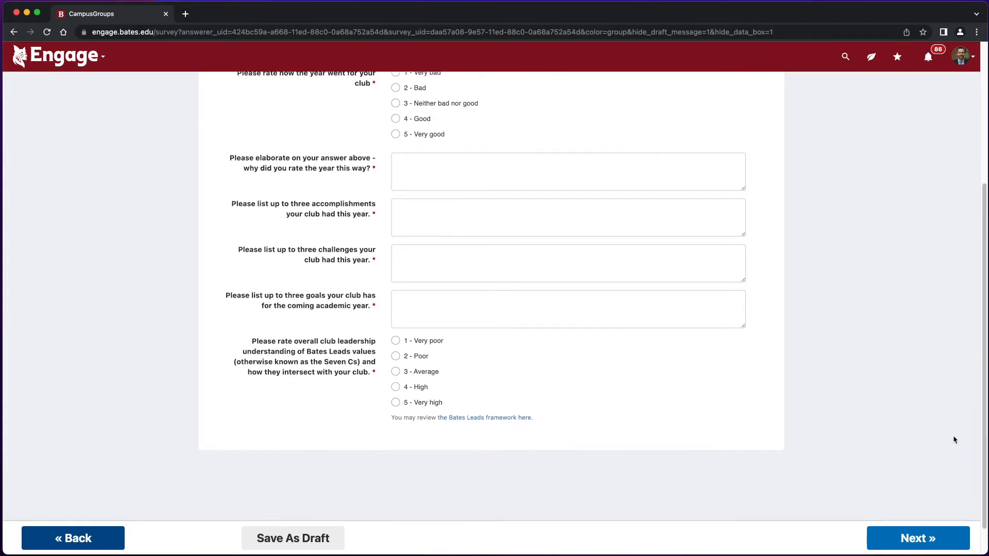
pyautogui.click(418, 391)
pyautogui.moveTo(984, 382); pyautogui.dragTo(985, 423)
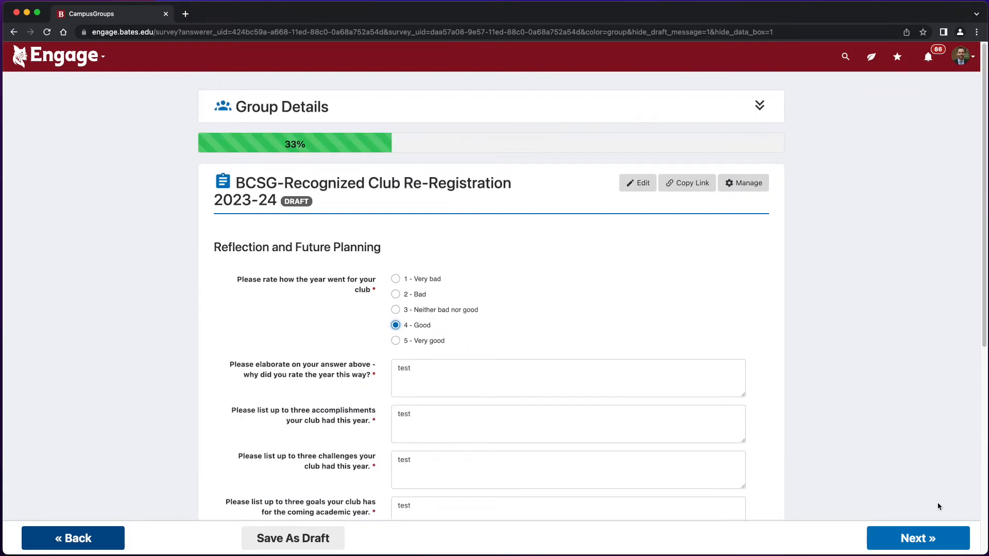
pyautogui.click(935, 538)
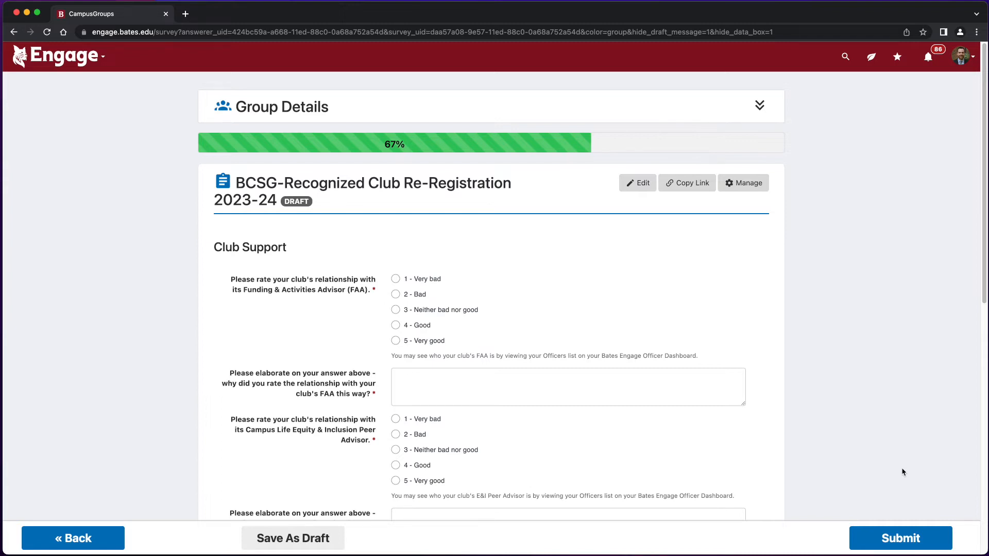
# Scroll through the Club Support partner questions and click into the other comments box.
pyautogui.scroll(-4, 888, 448)
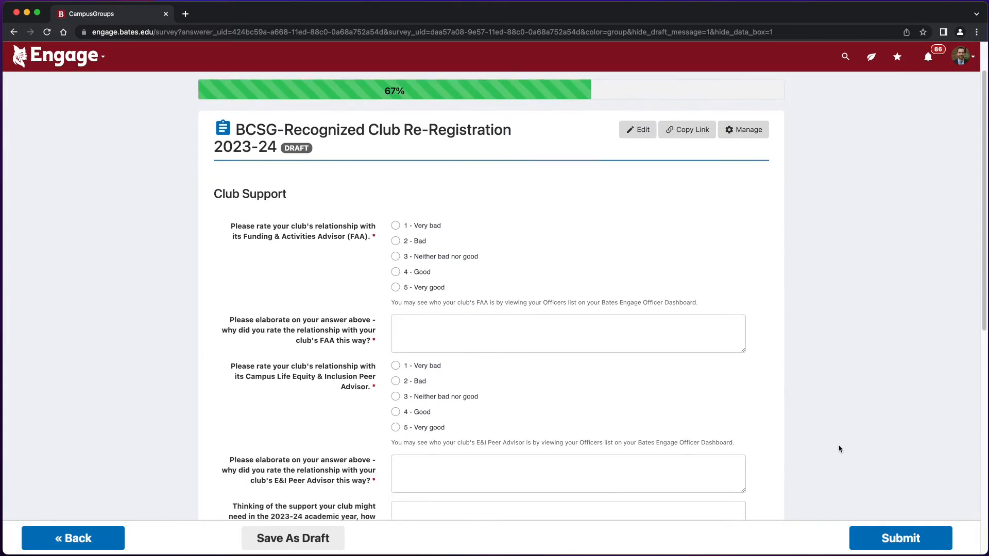
pyautogui.scroll(-1, 861, 440)
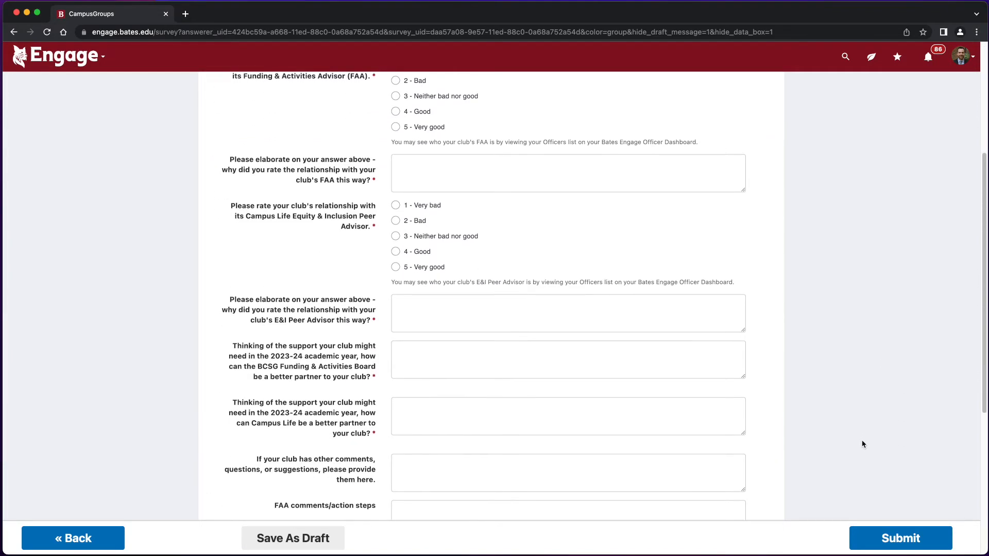
pyautogui.scroll(-4, 862, 441)
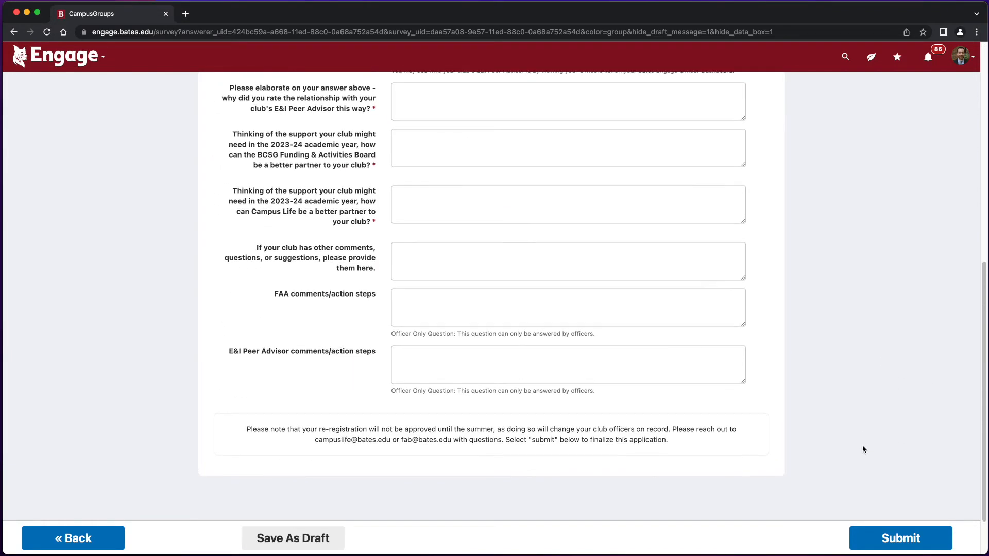
pyautogui.scroll(8, 863, 449)
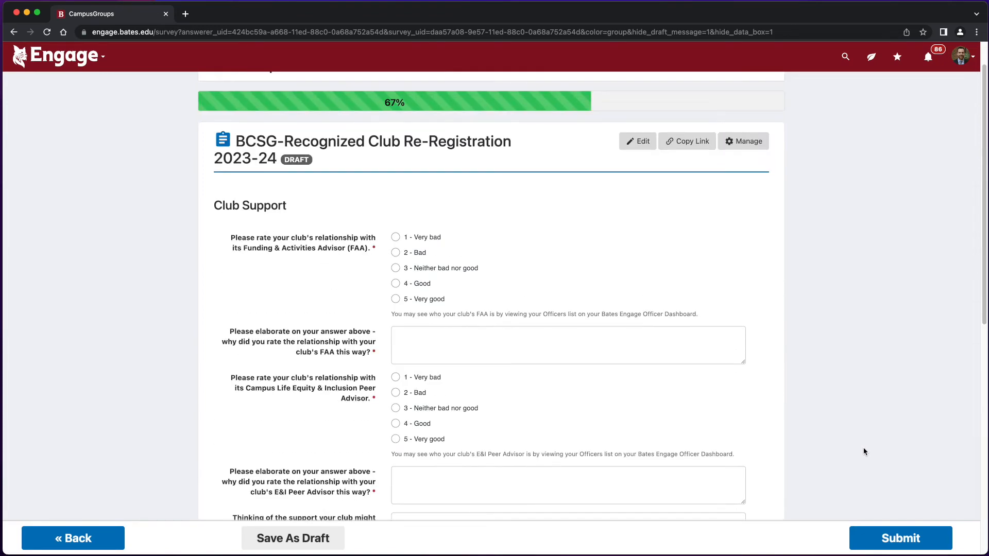
pyautogui.moveTo(985, 317); pyautogui.dragTo(985, 395)
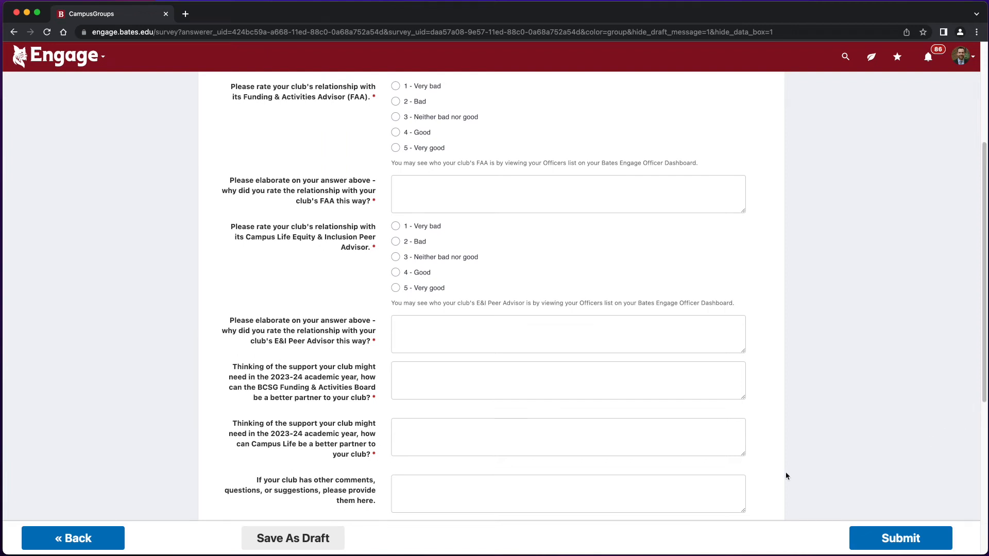
pyautogui.click(559, 492)
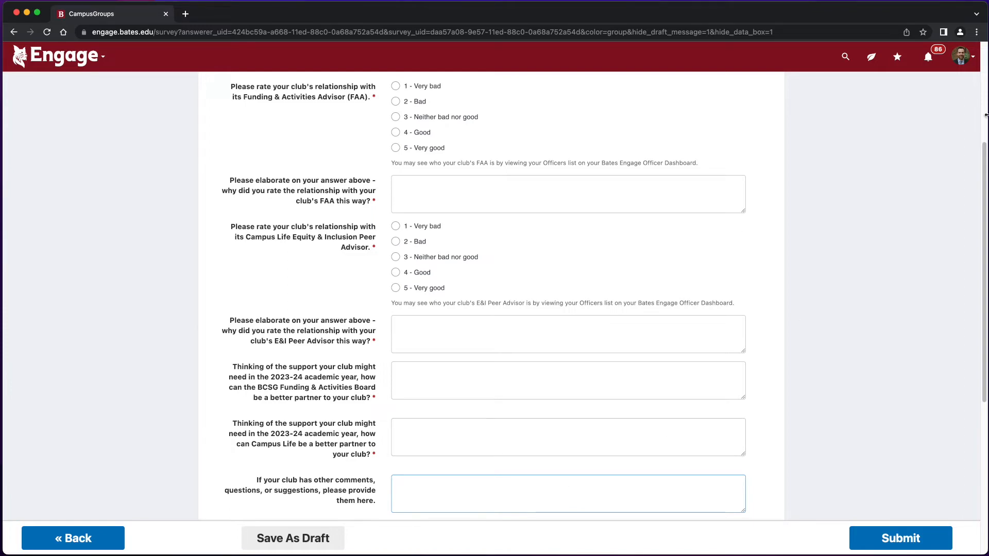
pyautogui.moveTo(984, 147); pyautogui.dragTo(771, 435)
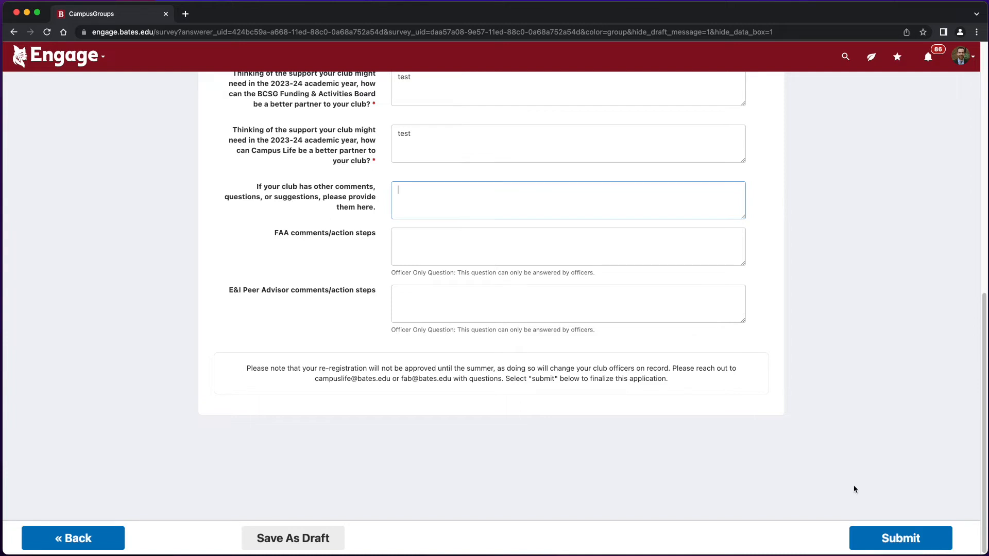
# Save the re-registration as a draft, then open My Surveys/Forms under My Activity from Home.
pyautogui.click(318, 543)
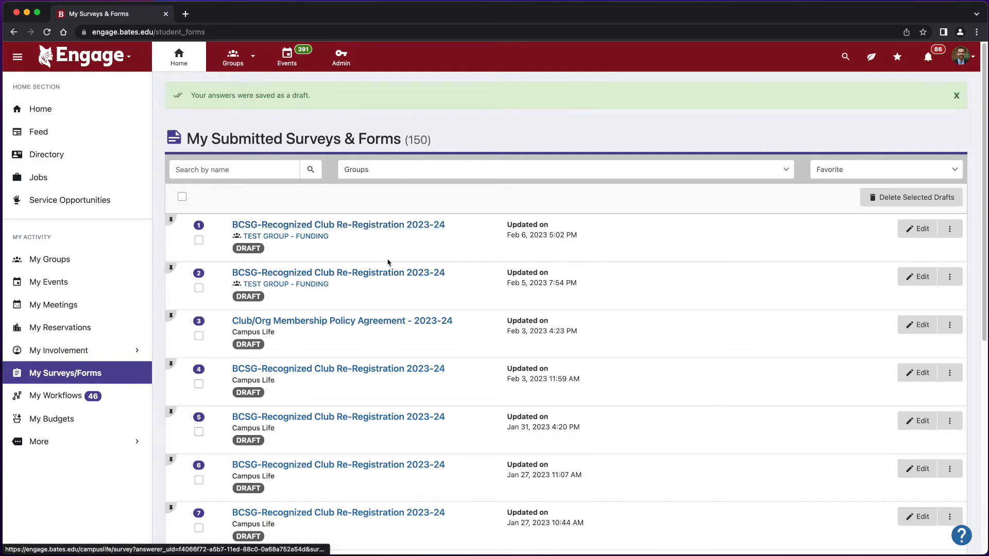
pyautogui.click(369, 273)
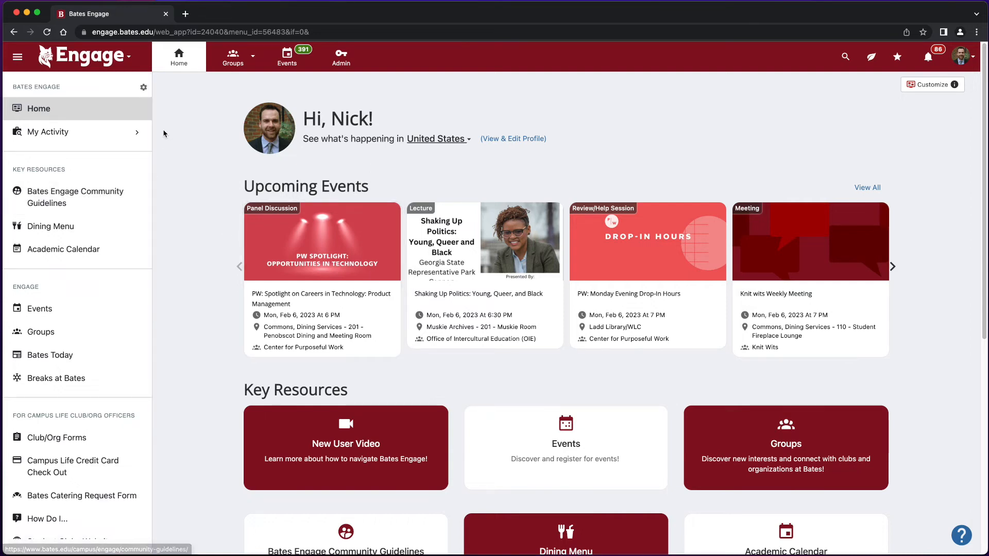
pyautogui.click(47, 133)
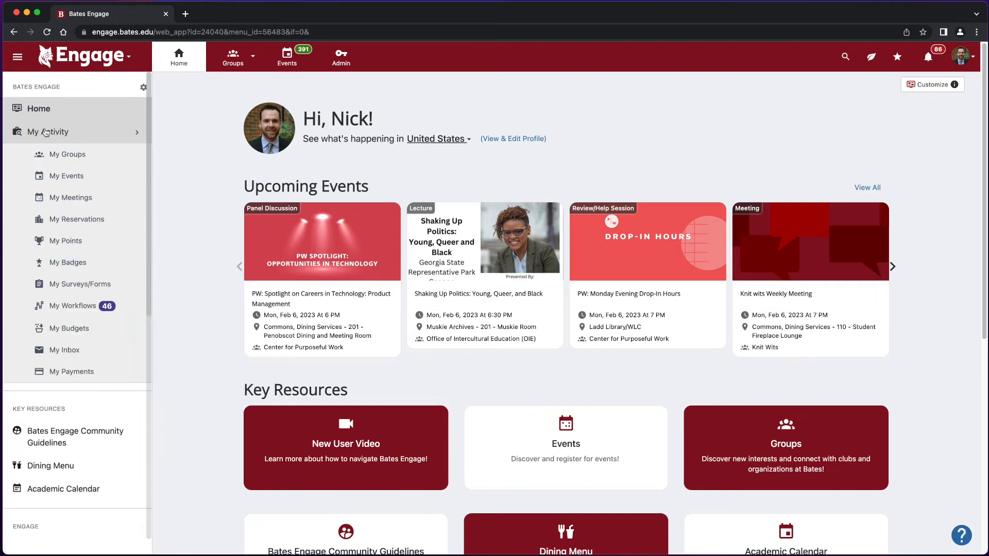
pyautogui.click(96, 285)
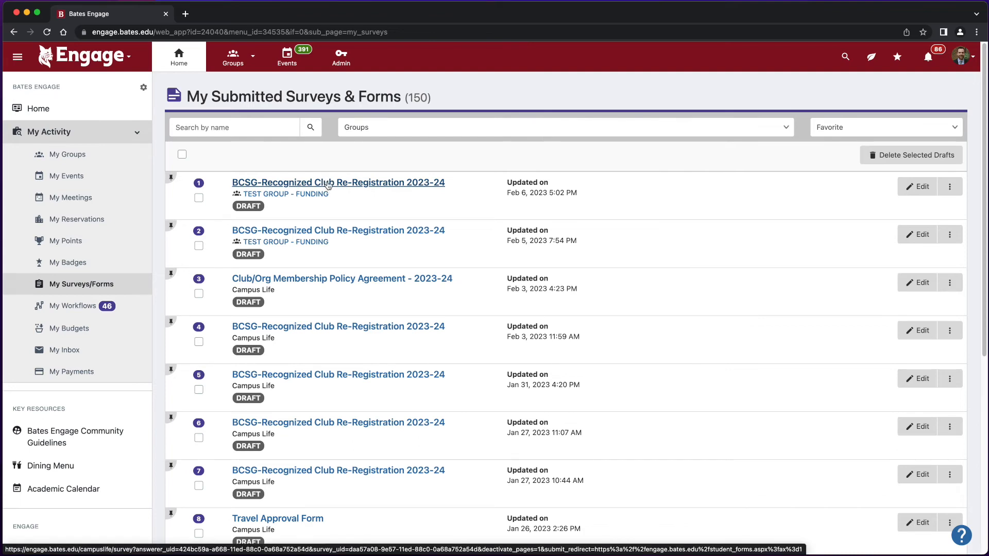
# Reopen the latest TEST GROUP - FUNDING draft and confirm Group Details with officers 4–7 still filled.
pyautogui.click(411, 184)
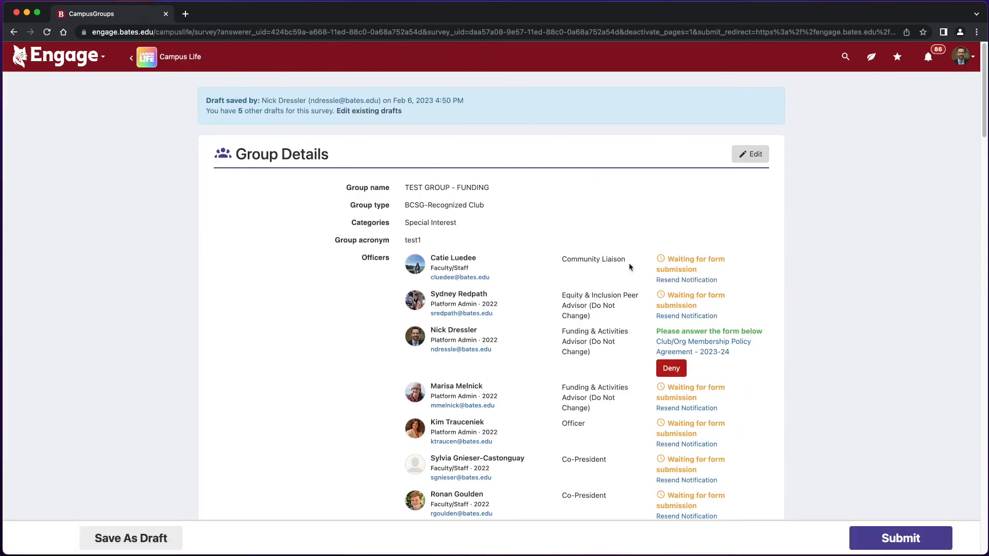
pyautogui.moveTo(983, 119)
pyautogui.mouseDown()
pyautogui.moveTo(979, 504)
pyautogui.moveTo(965, 369)
pyautogui.moveTo(977, 123)
pyautogui.mouseUp()
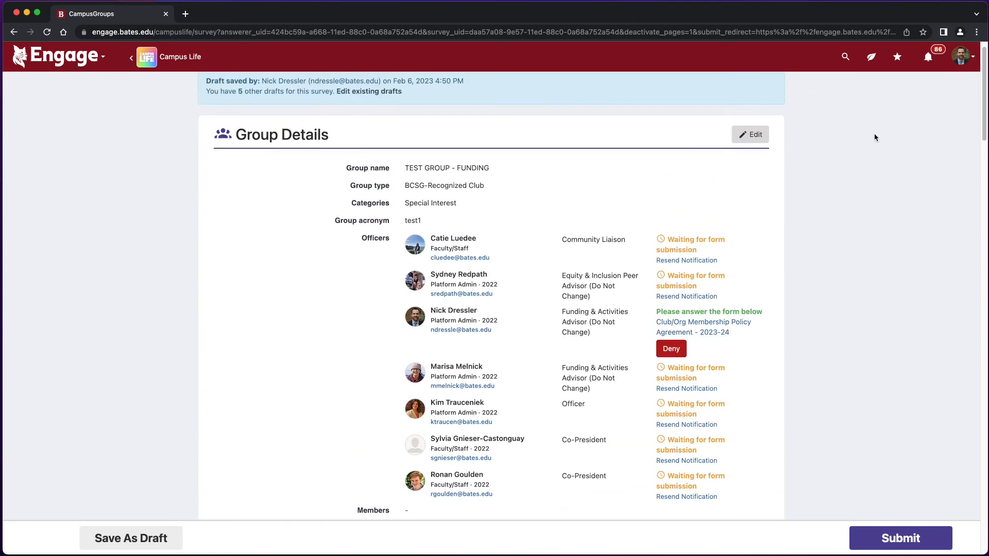
pyautogui.click(752, 137)
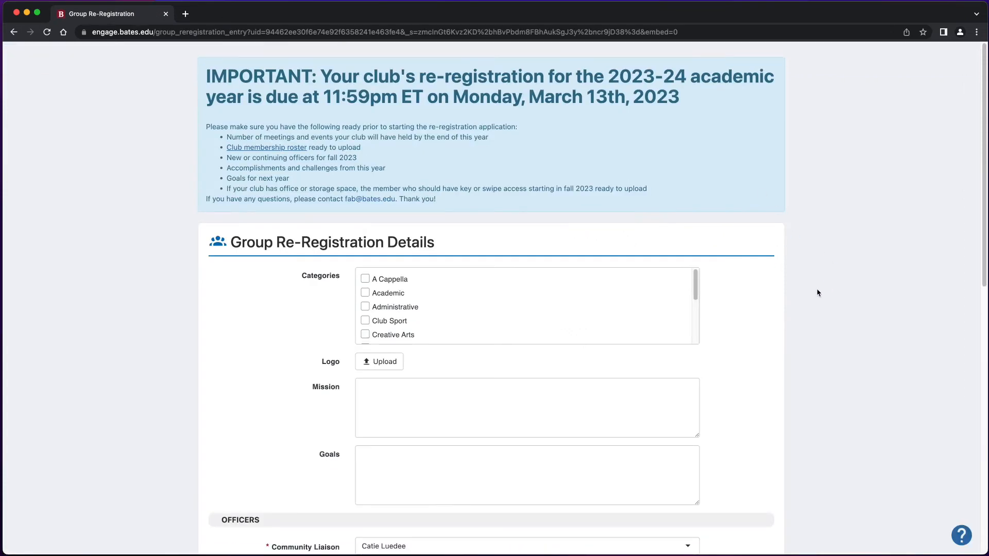
pyautogui.moveTo(983, 234); pyautogui.dragTo(962, 504)
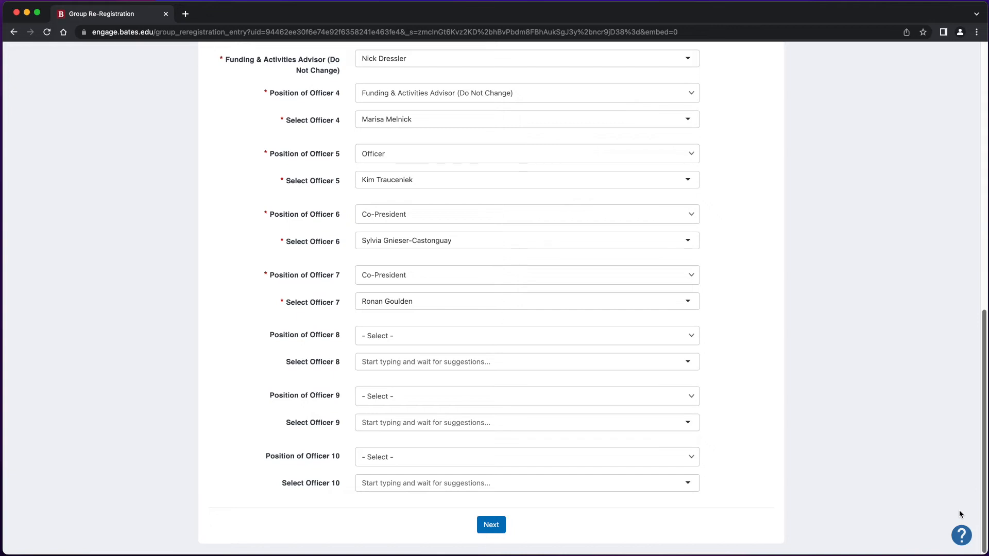
pyautogui.click(497, 531)
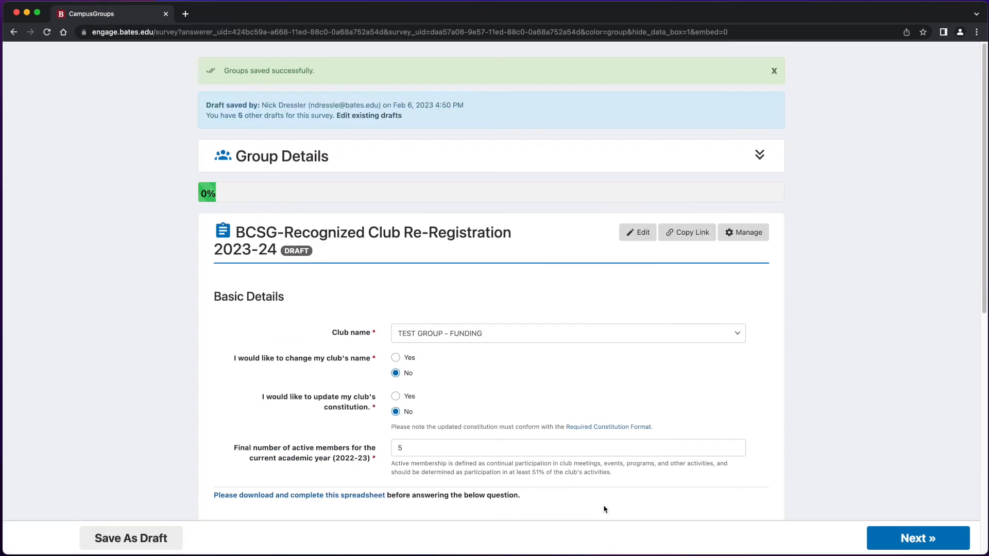
# Advance through the saved survey pages to Club Support and submit the re-registration.
pyautogui.scroll(-10, 985, 206)
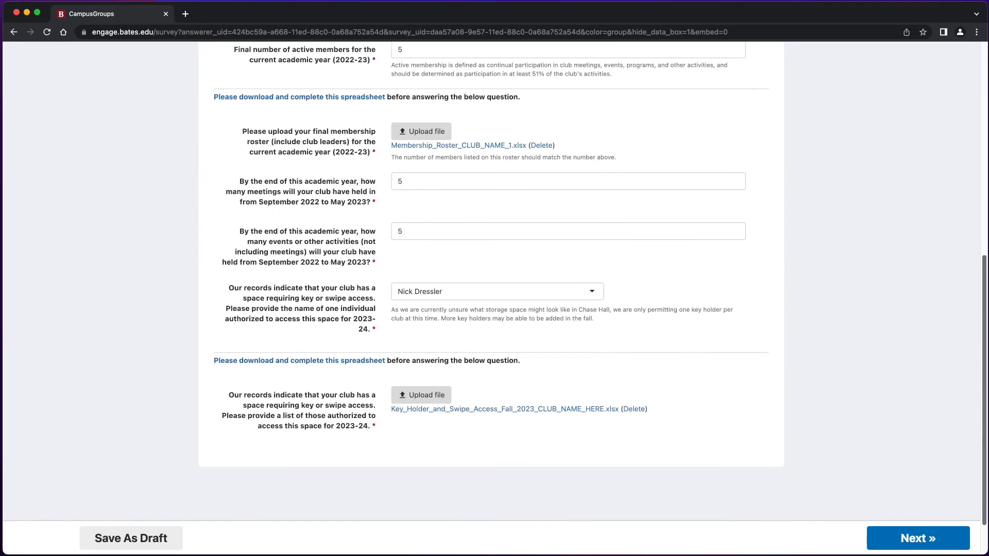
pyautogui.click(918, 546)
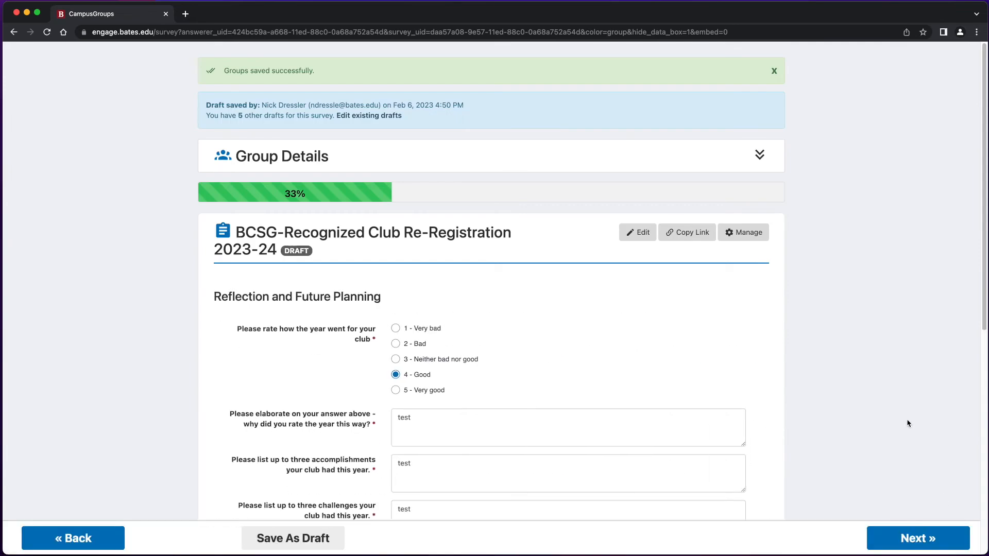
pyautogui.scroll(-8, 909, 423)
pyautogui.click(913, 538)
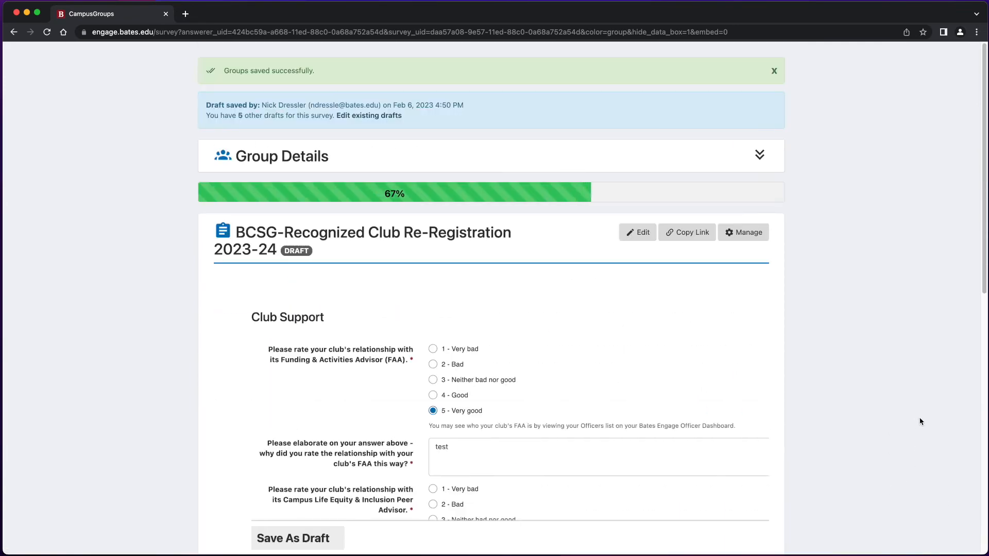
pyautogui.scroll(-10, 897, 419)
pyautogui.click(895, 543)
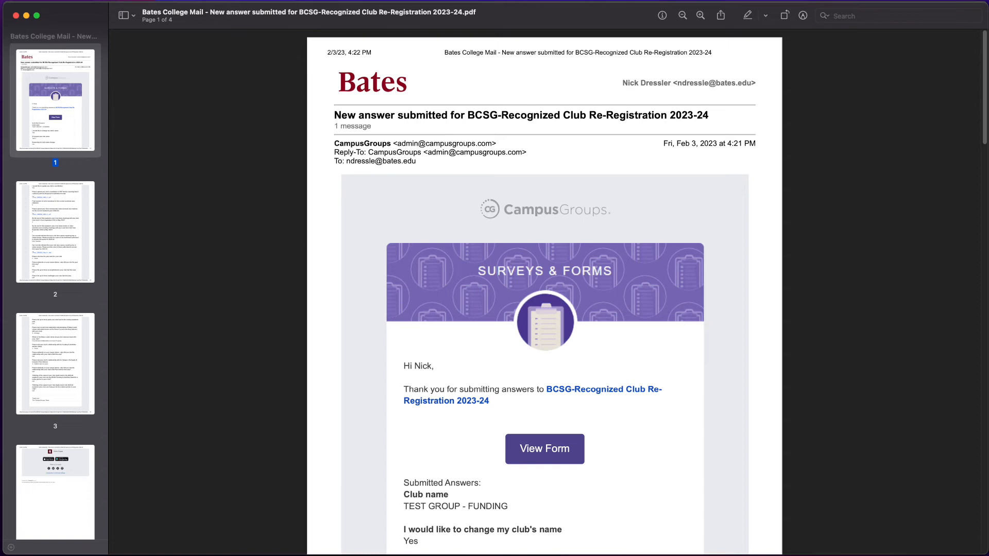
# Review the notification email PDFs and minimize the officer-position acceptance email window.
pyautogui.scroll(-1, 695, 414)
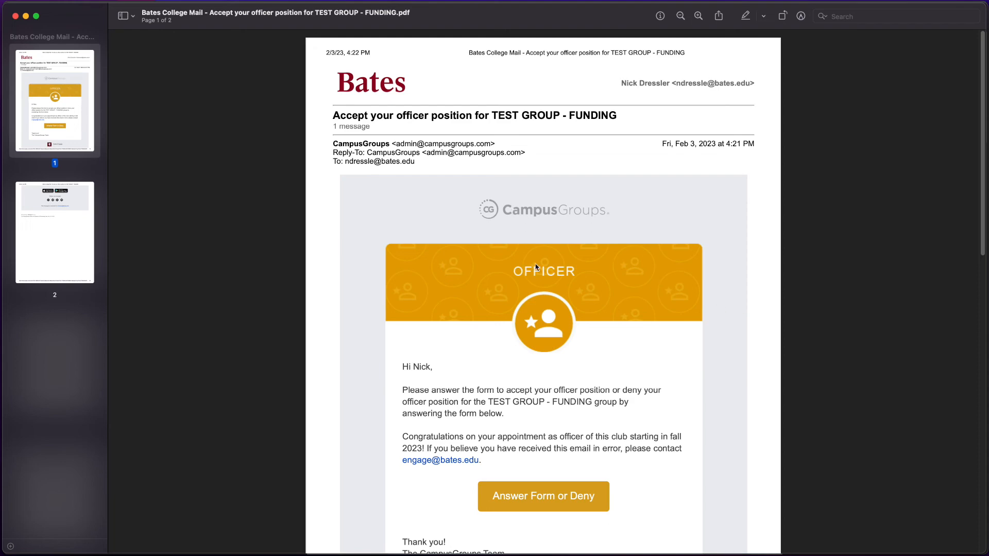
pyautogui.click(26, 16)
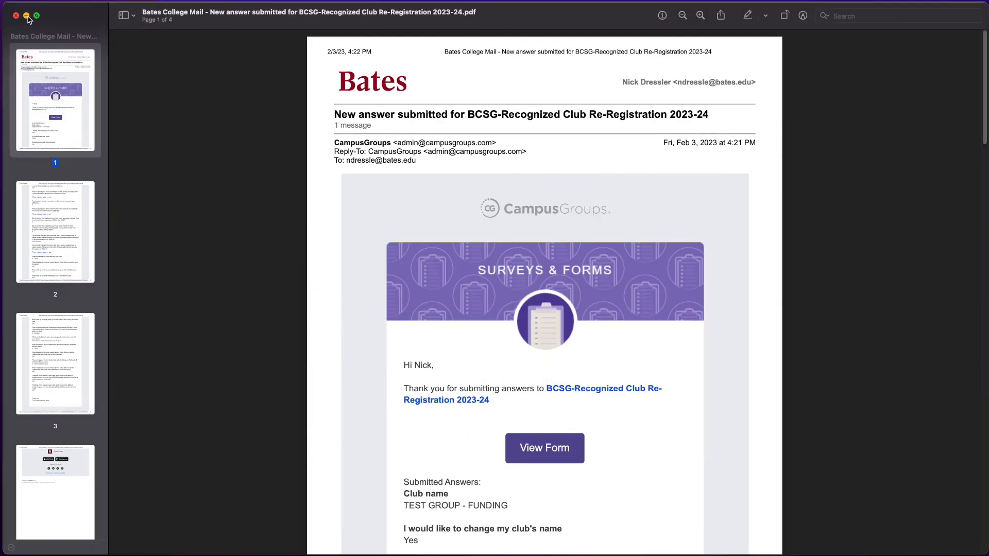
# Minimize the submitted-answers email PDF to reveal the Thank You confirmation page.
pyautogui.click(27, 16)
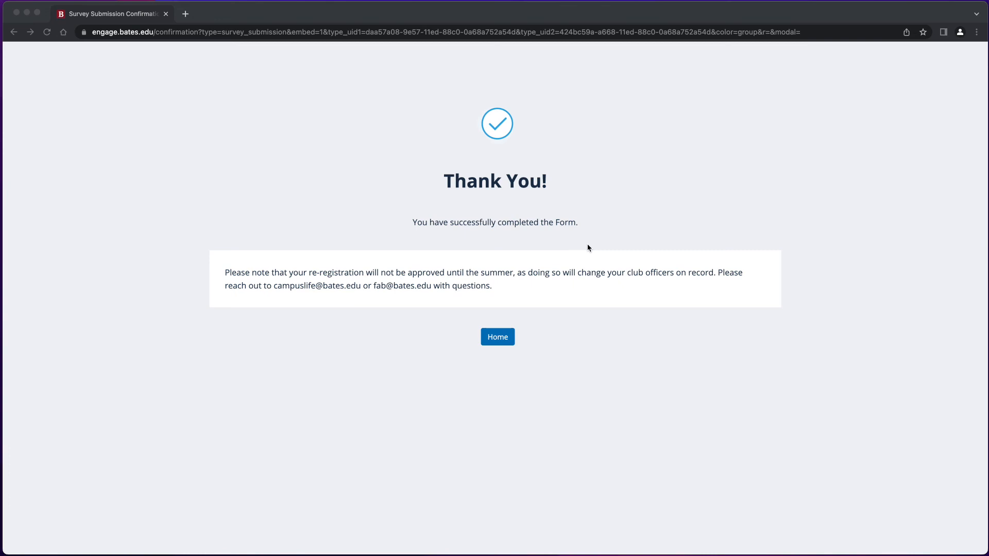